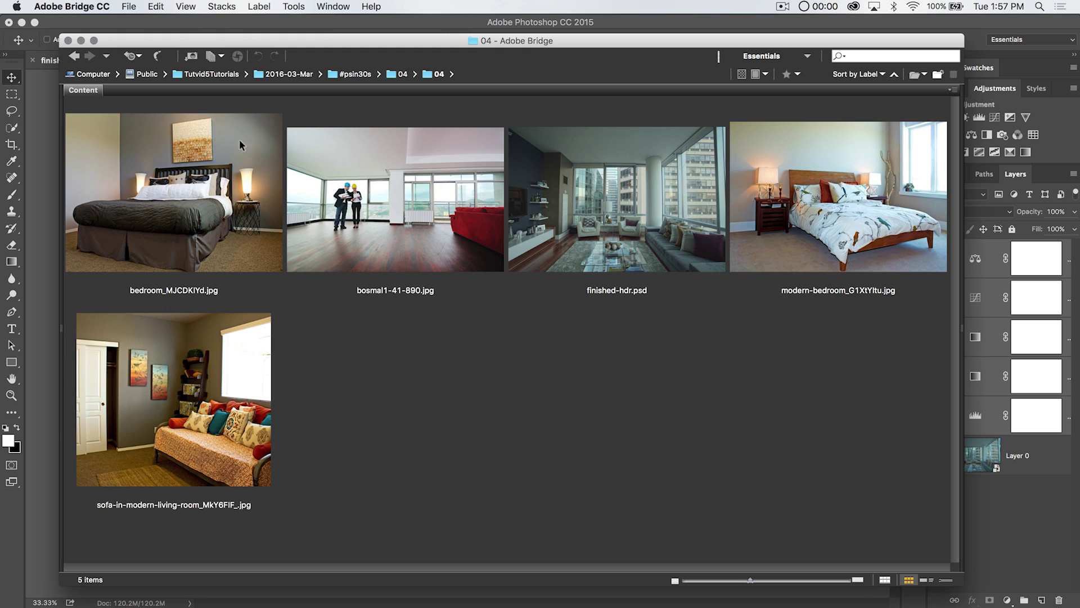
click(122, 6)
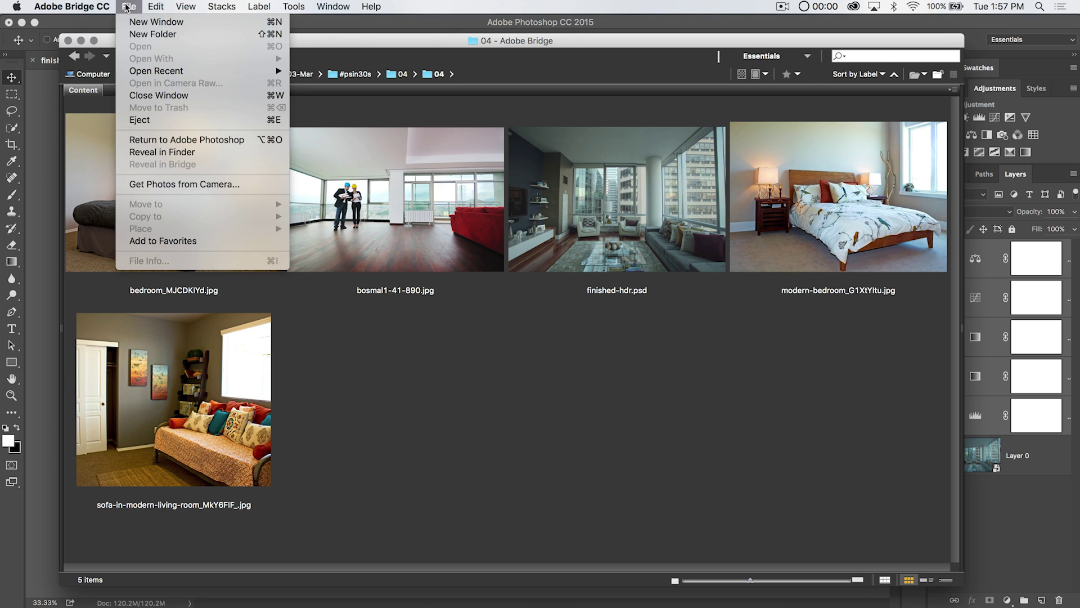
click(50, 197)
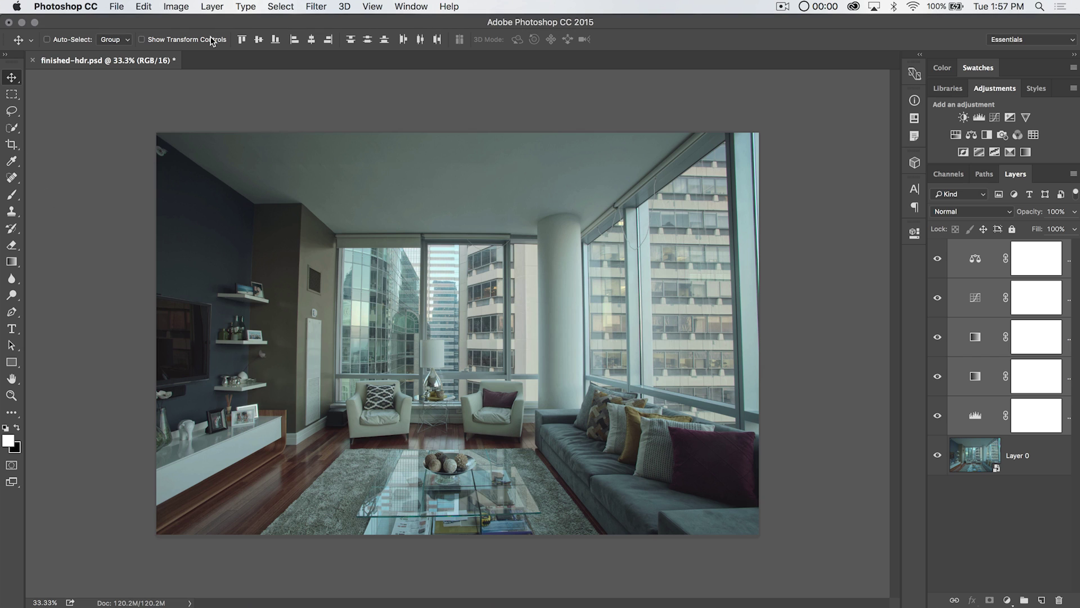
click(121, 6)
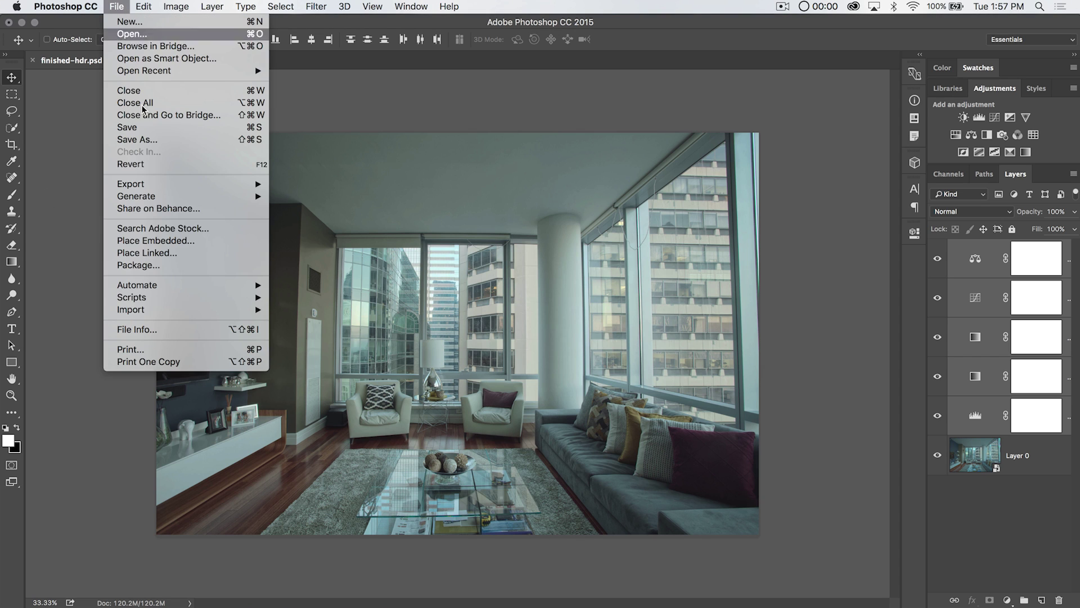
mouse_move(141, 285)
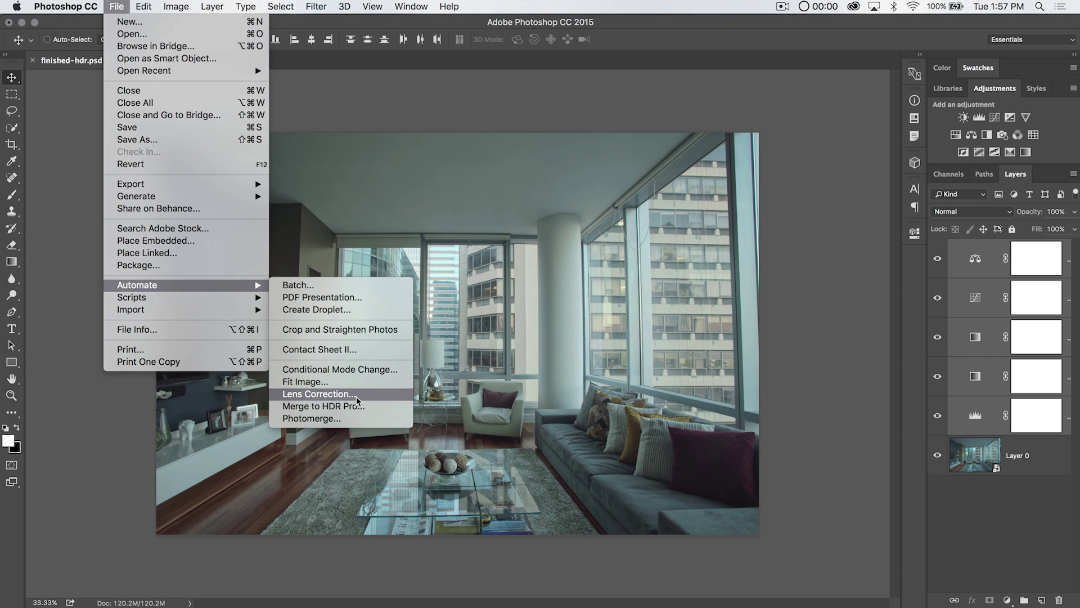
click(630, 292)
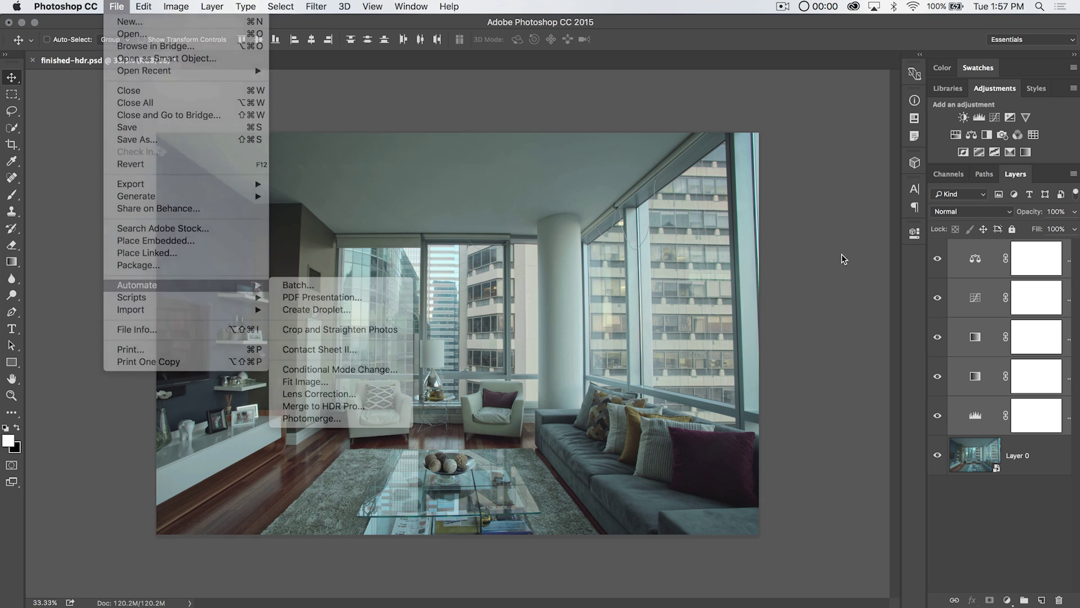
click(325, 6)
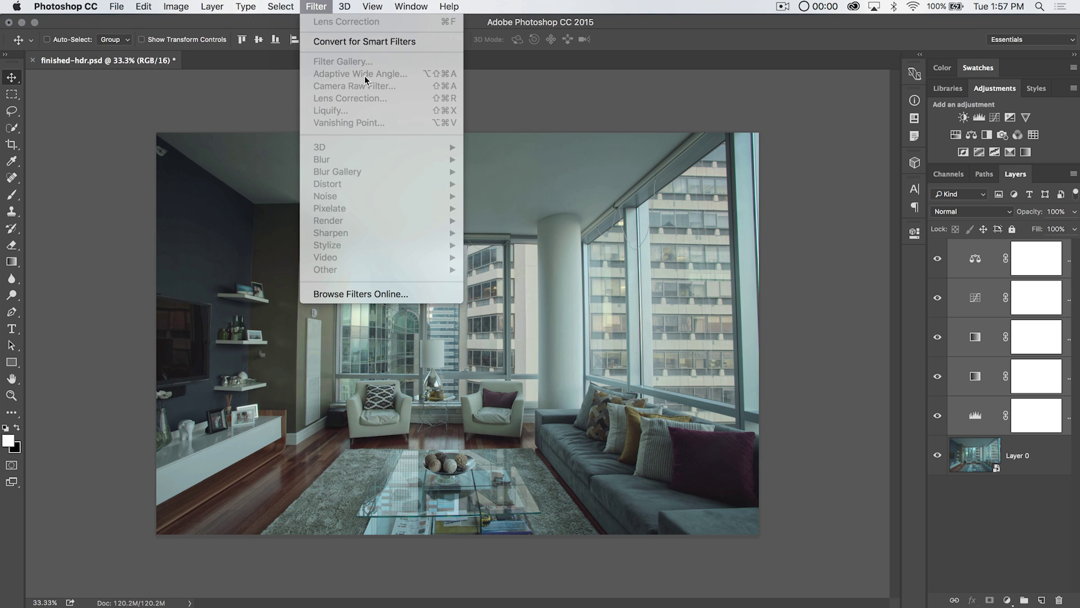
click(771, 179)
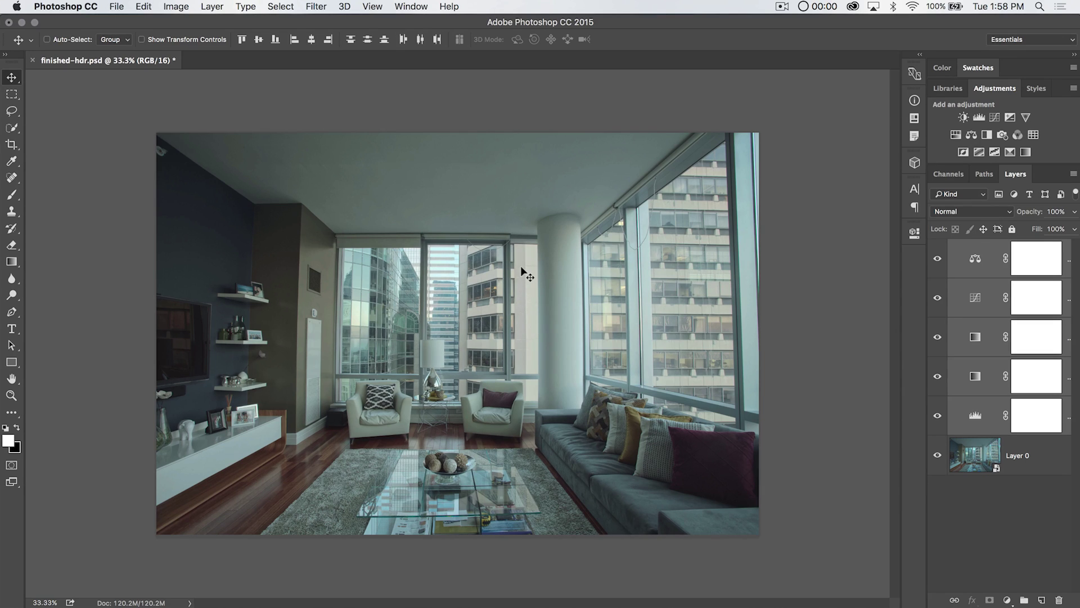
Step: Switch to Bridge and examine the 03a, 03b and 03c DNG shots in the parent 04 folder and the images in its 04 subfolder
key(super+Tab)
key(super+Tab)
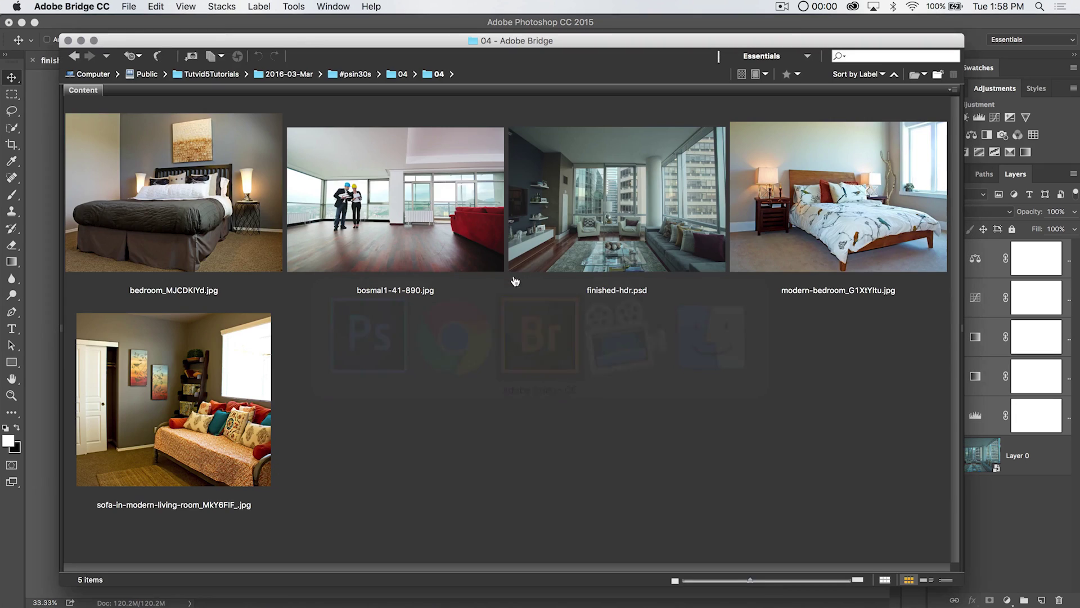
click(401, 74)
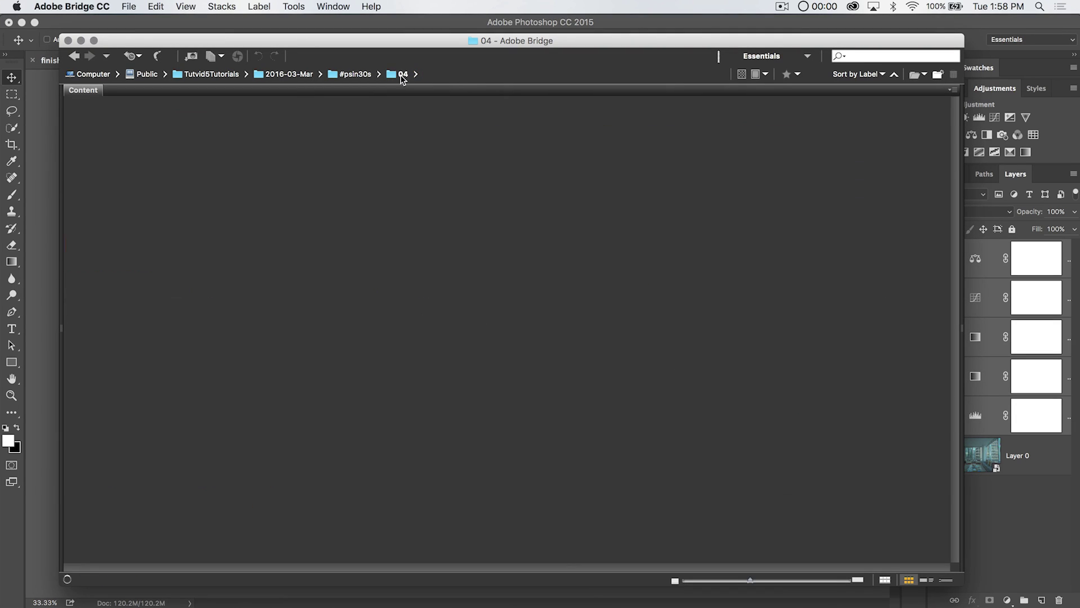
click(203, 400)
key(Right)
key(Right)
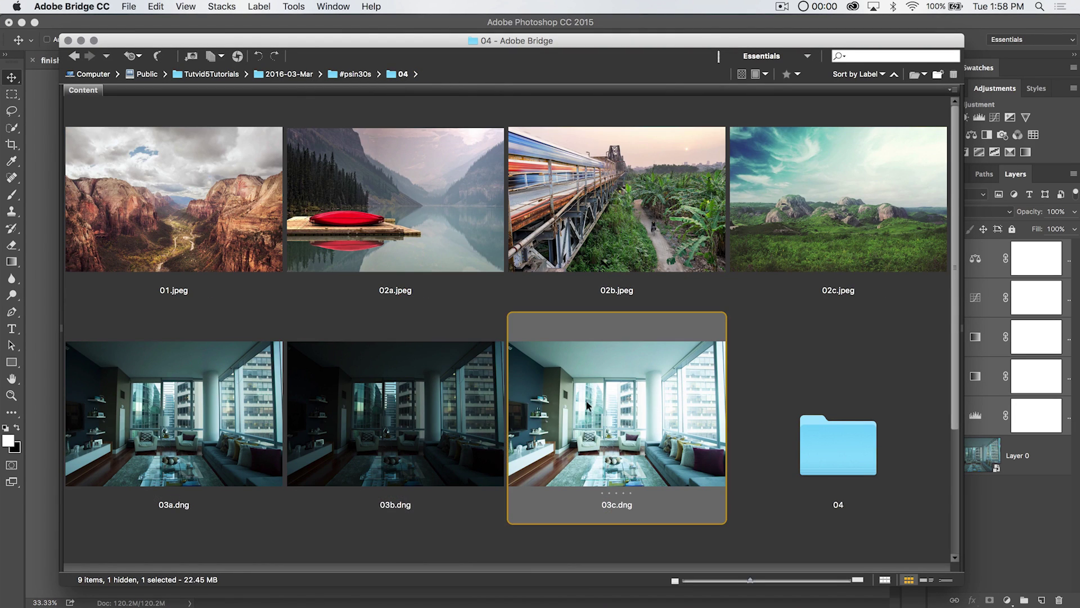
click(254, 413)
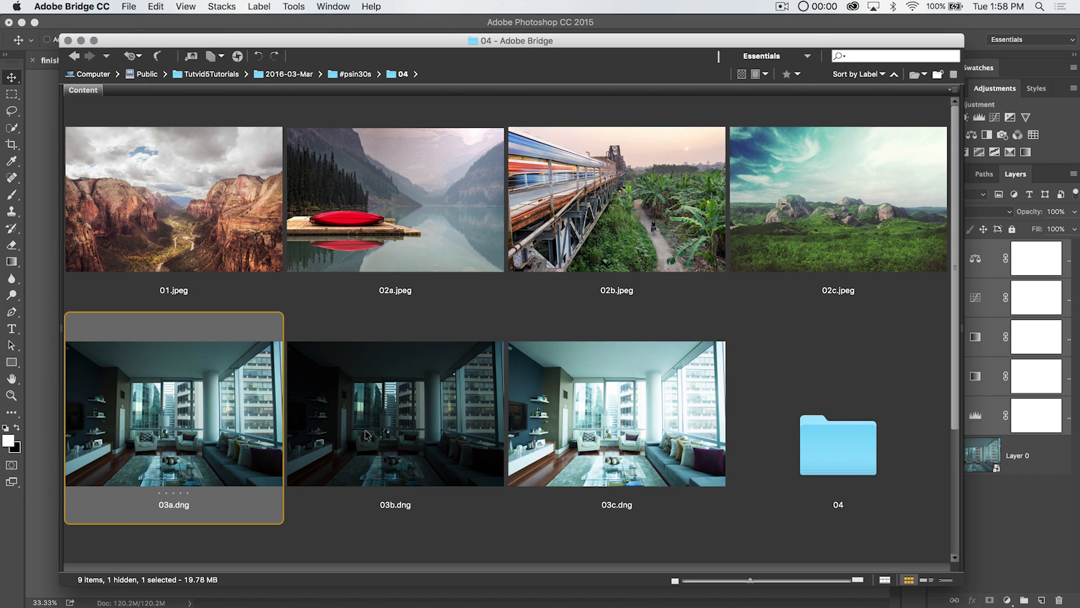
scroll(457, 414, down, 3)
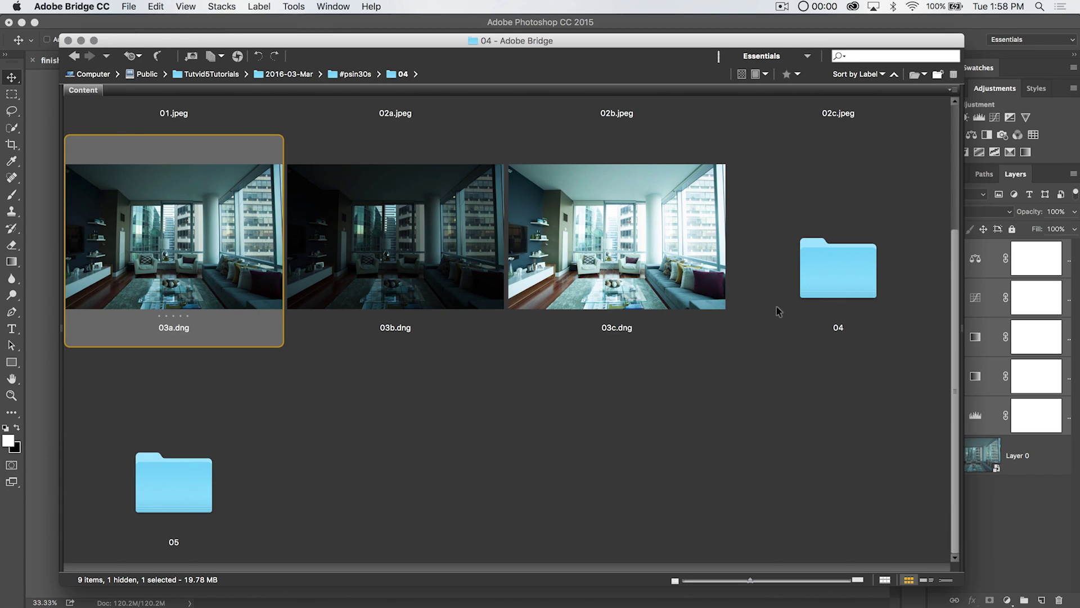
double_click(819, 280)
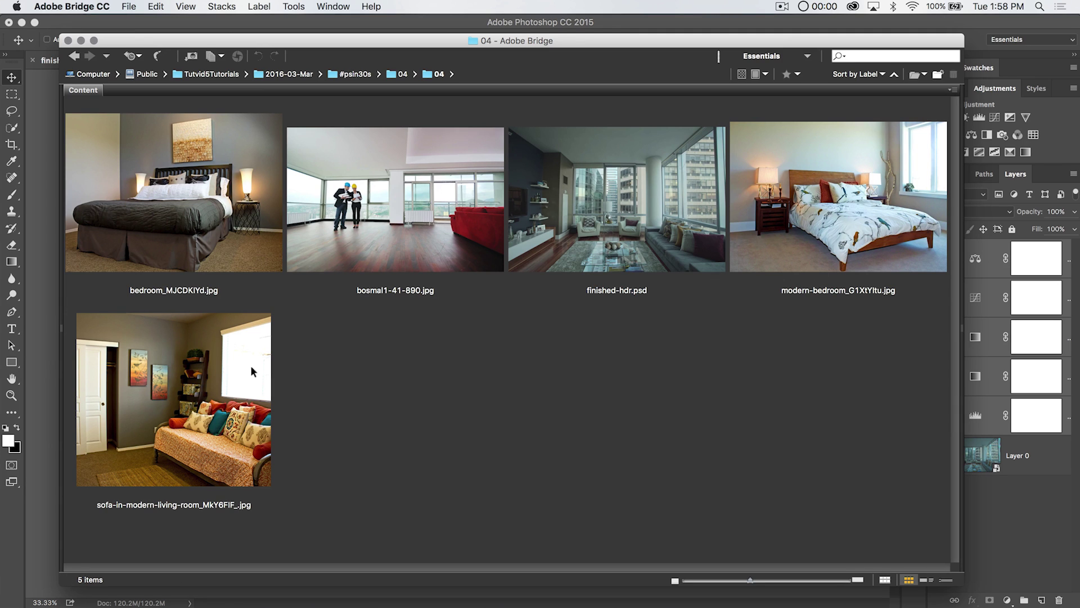
click(403, 73)
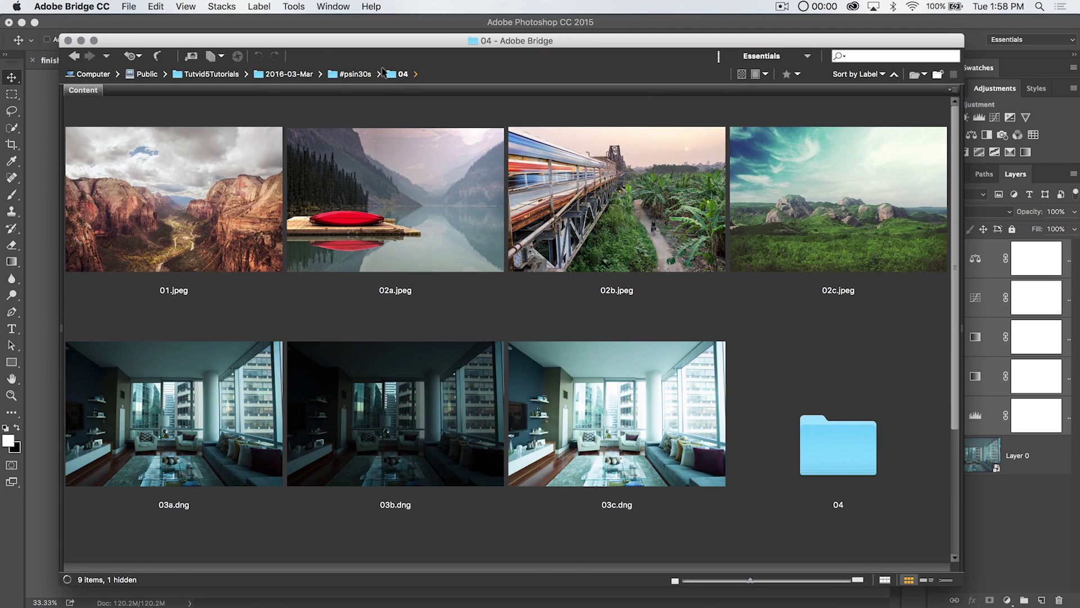
Step: Switch to Photoshop and set up an automated batch Lens Correction with 03a.dng as the source file and the 04/results folder as destination
click(43, 124)
click(117, 6)
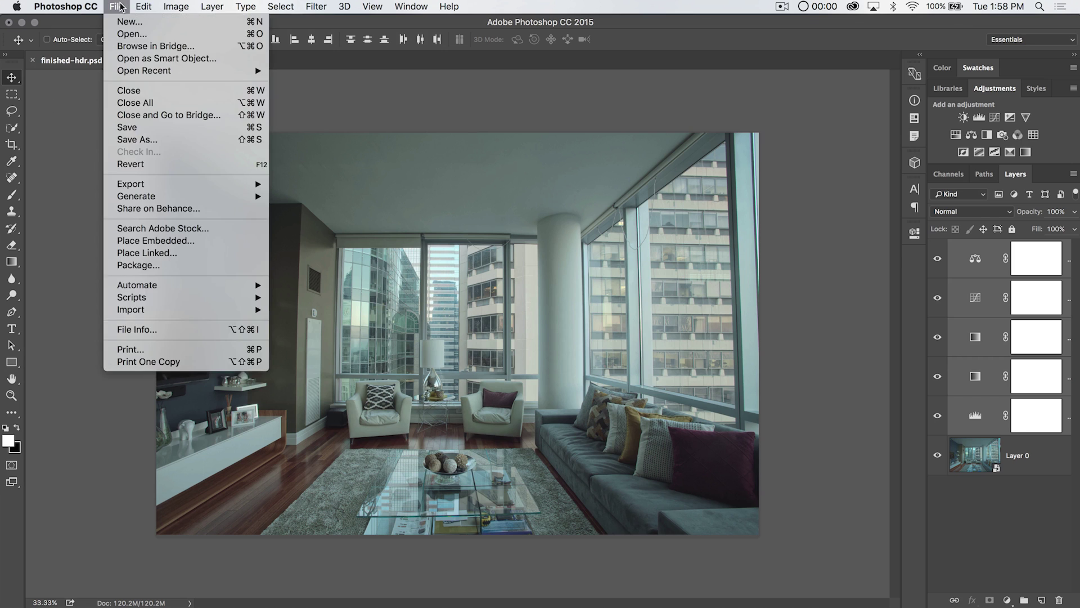
mouse_move(177, 283)
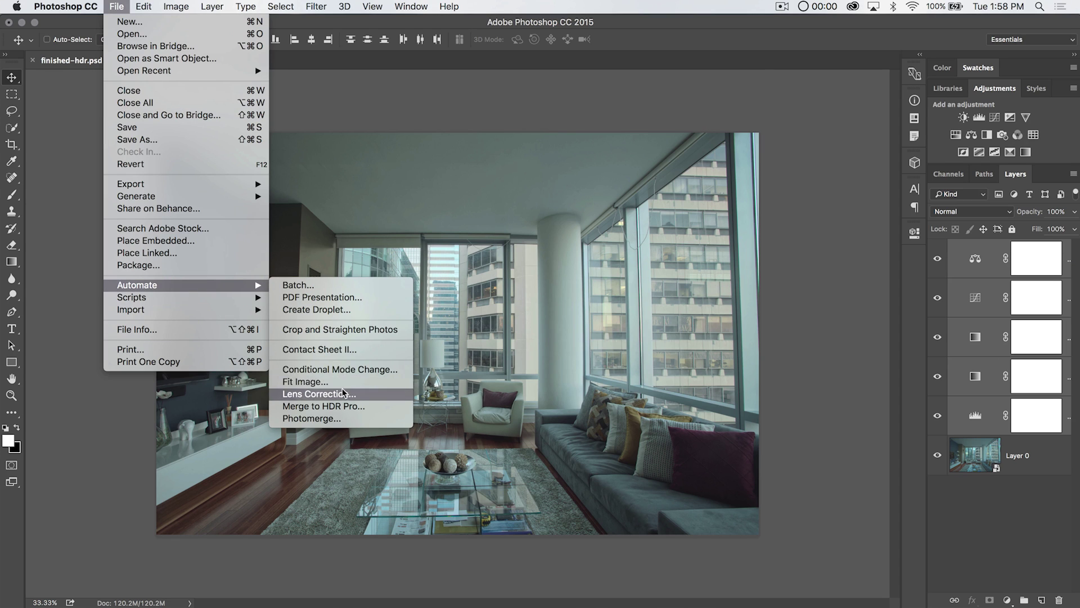
click(320, 394)
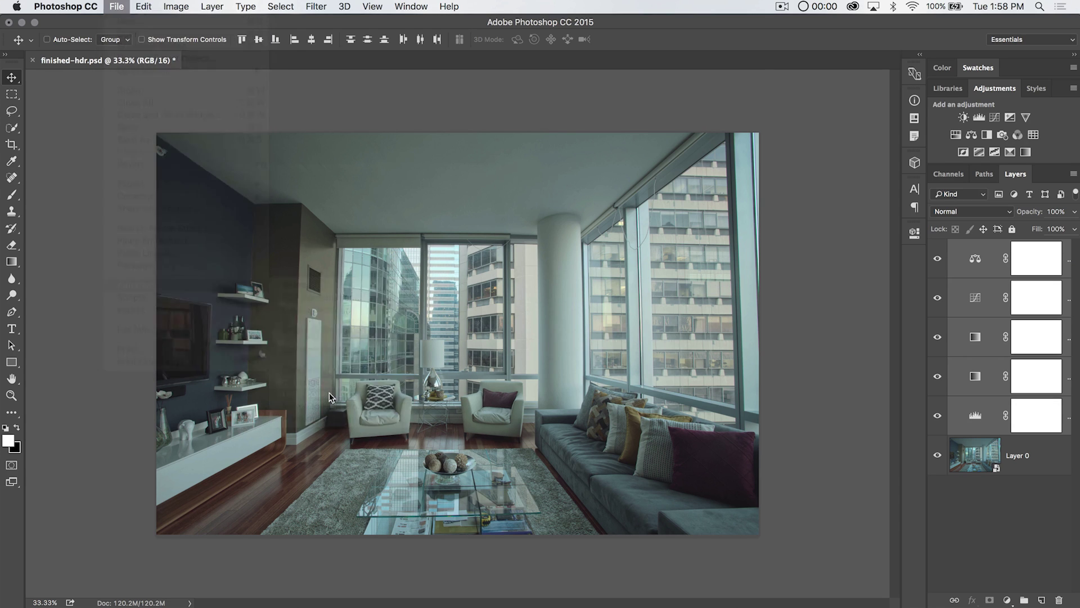
drag(460, 140, 365, 85)
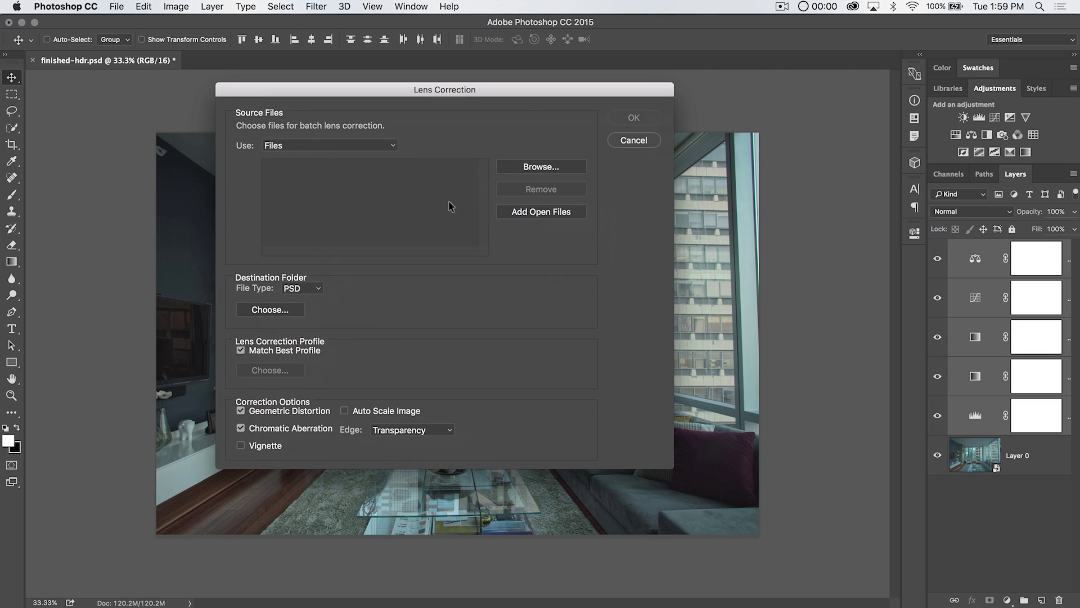
click(370, 144)
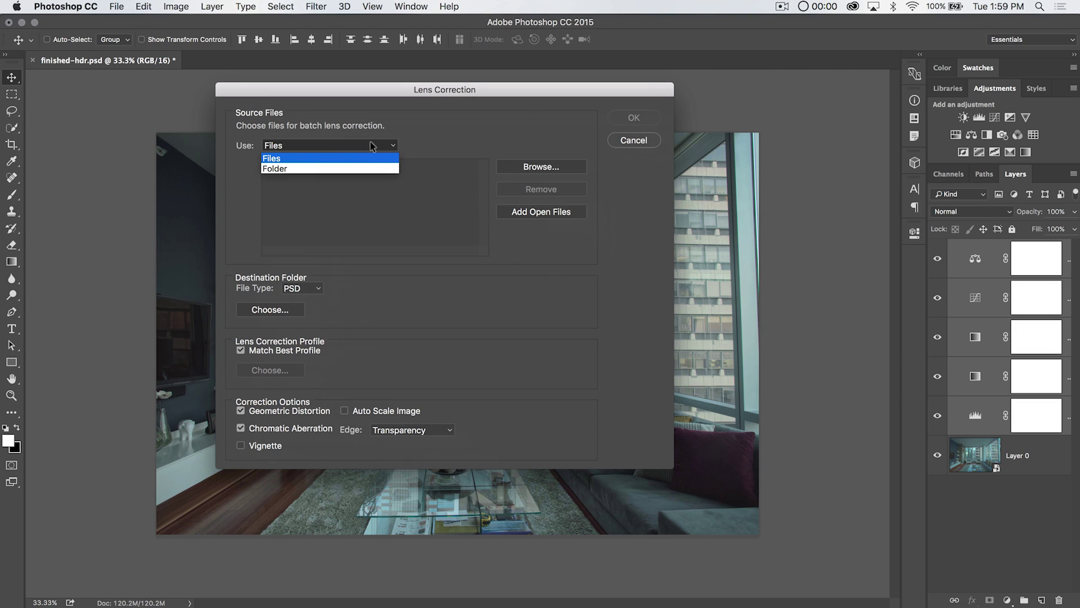
click(346, 165)
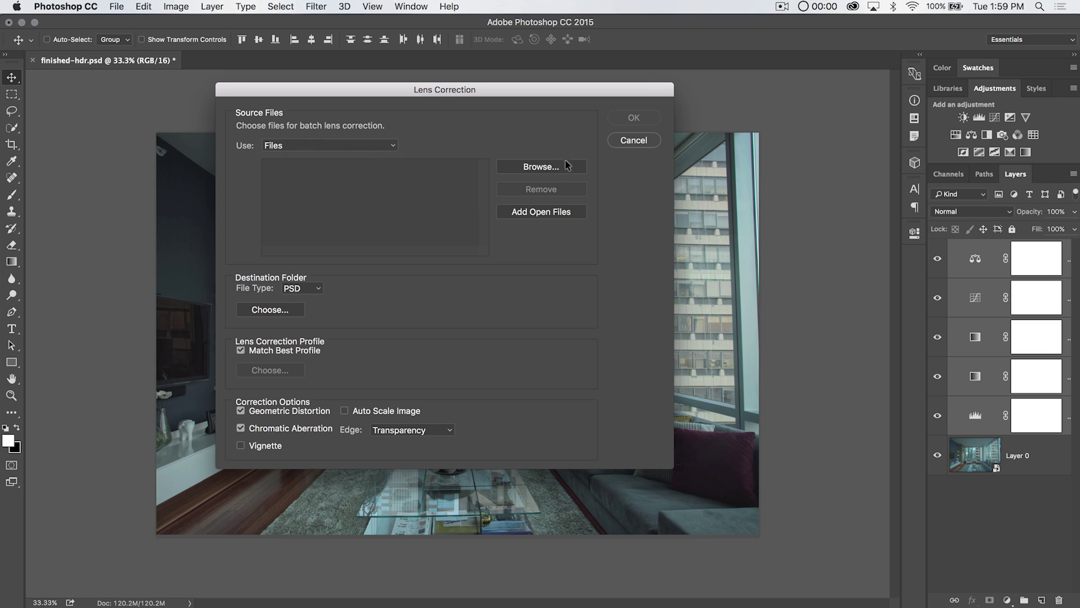
click(545, 168)
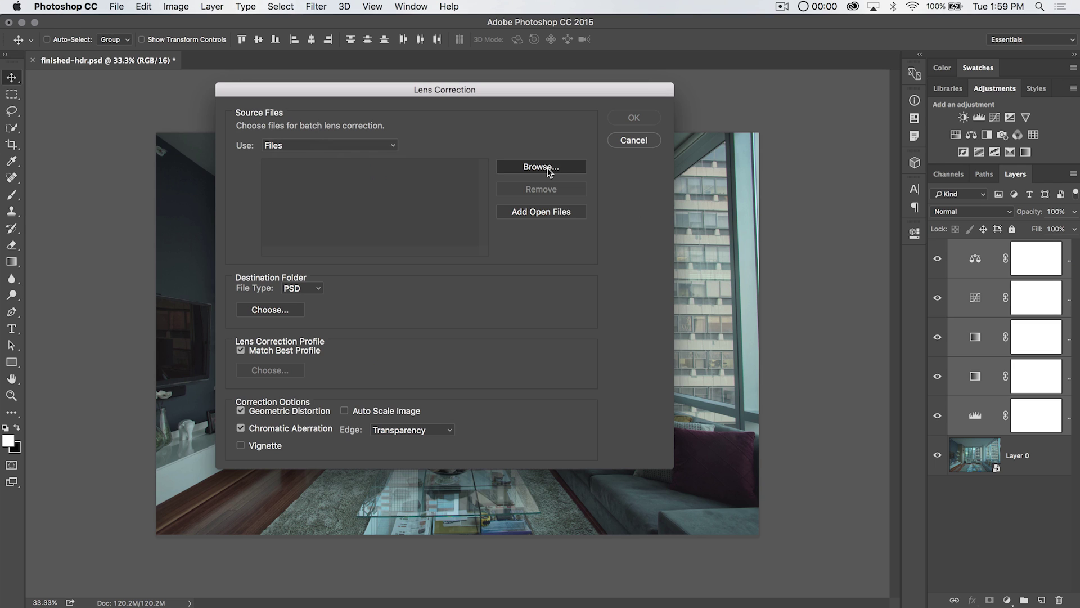
click(590, 352)
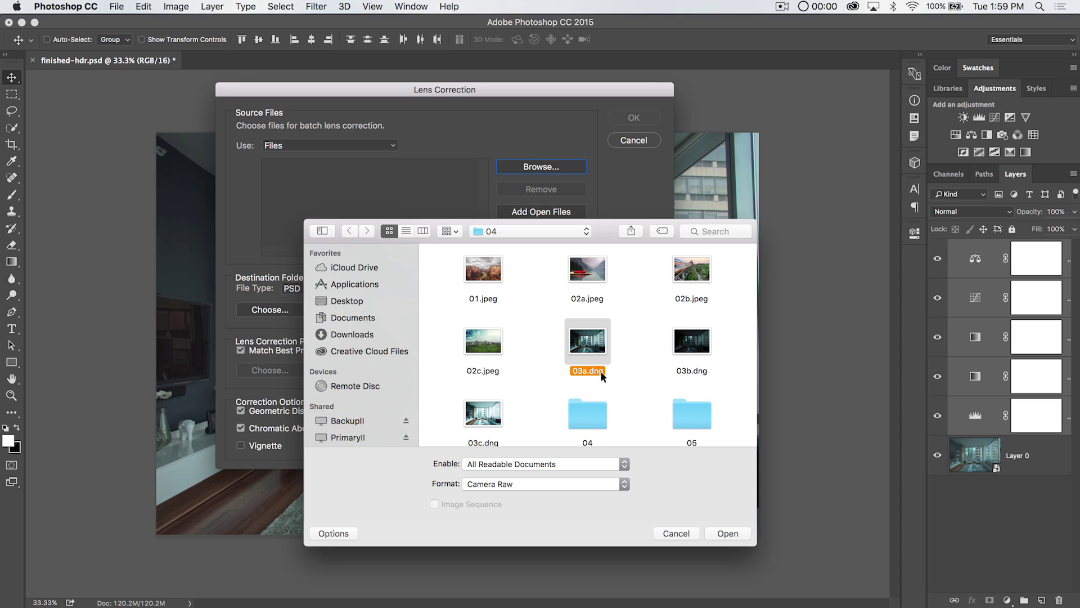
click(728, 526)
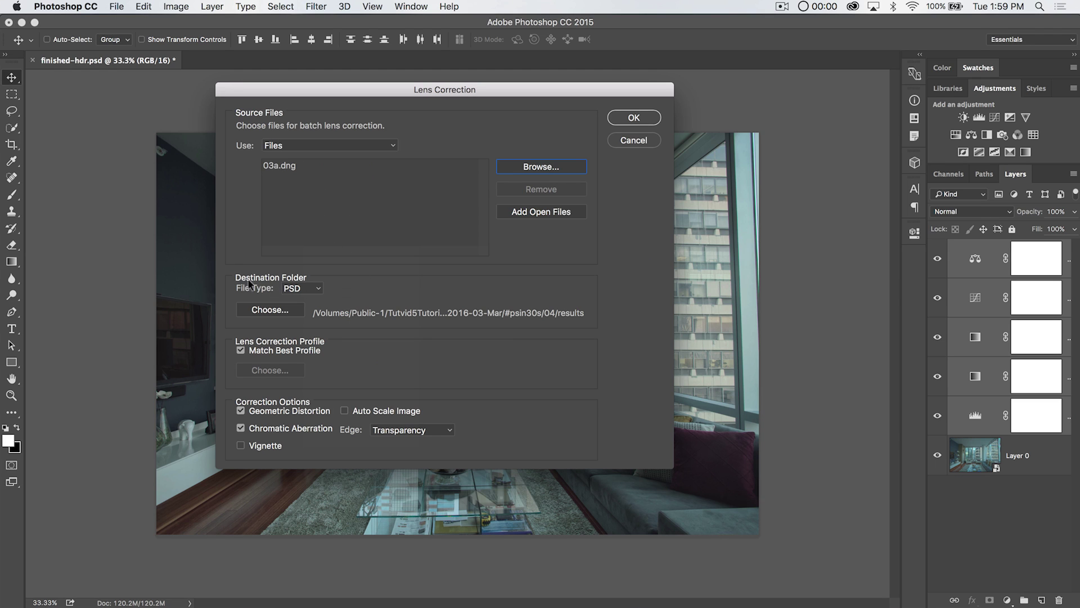
Step: Keep PSD as the output file type for the batch lens correction
click(311, 289)
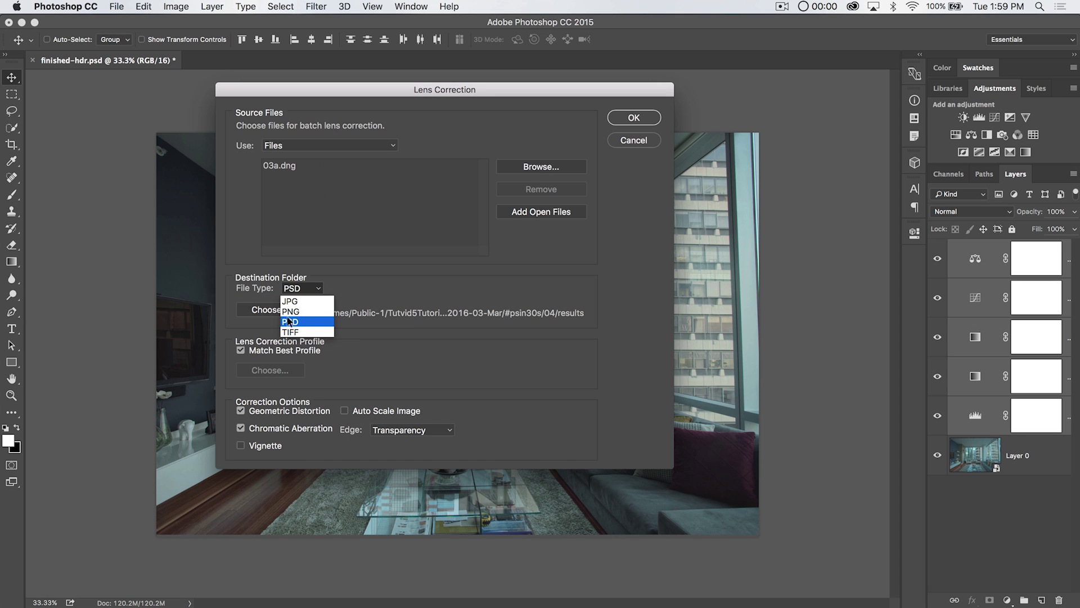
click(318, 319)
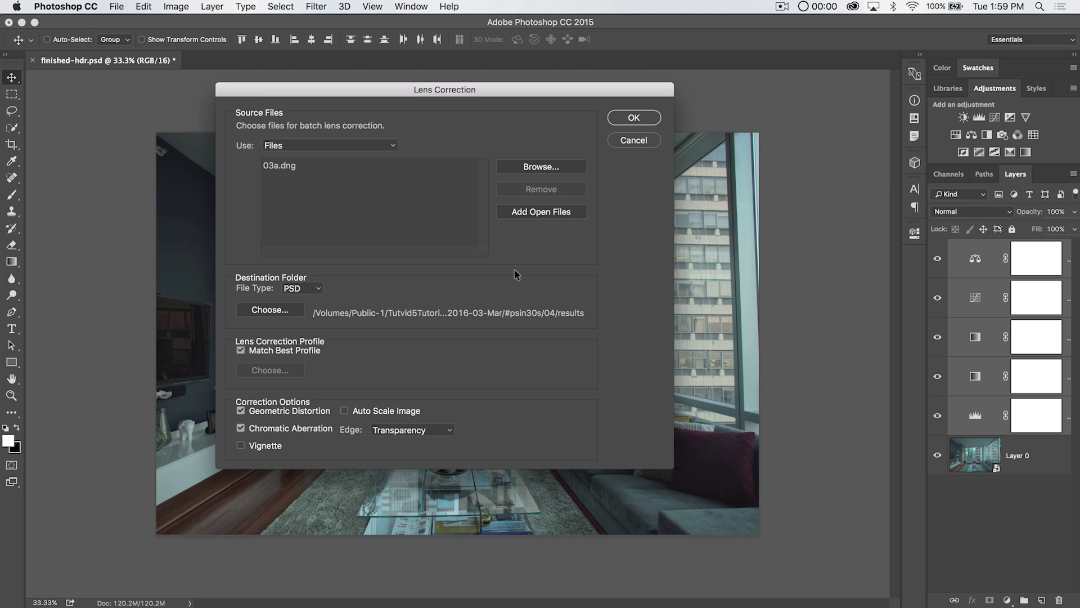
drag(468, 92, 877, 155)
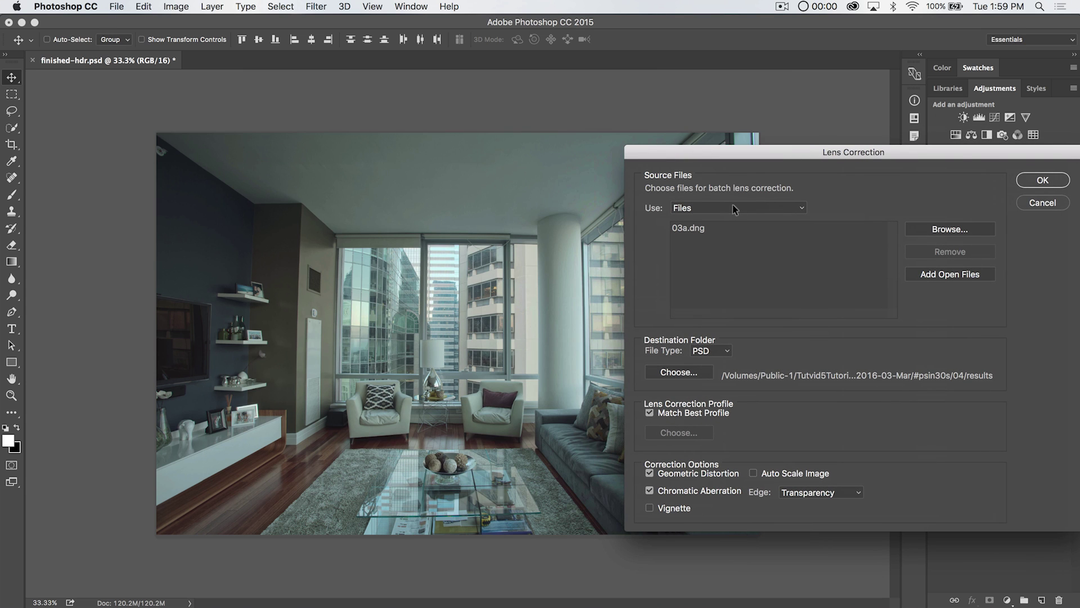
drag(790, 149, 393, 144)
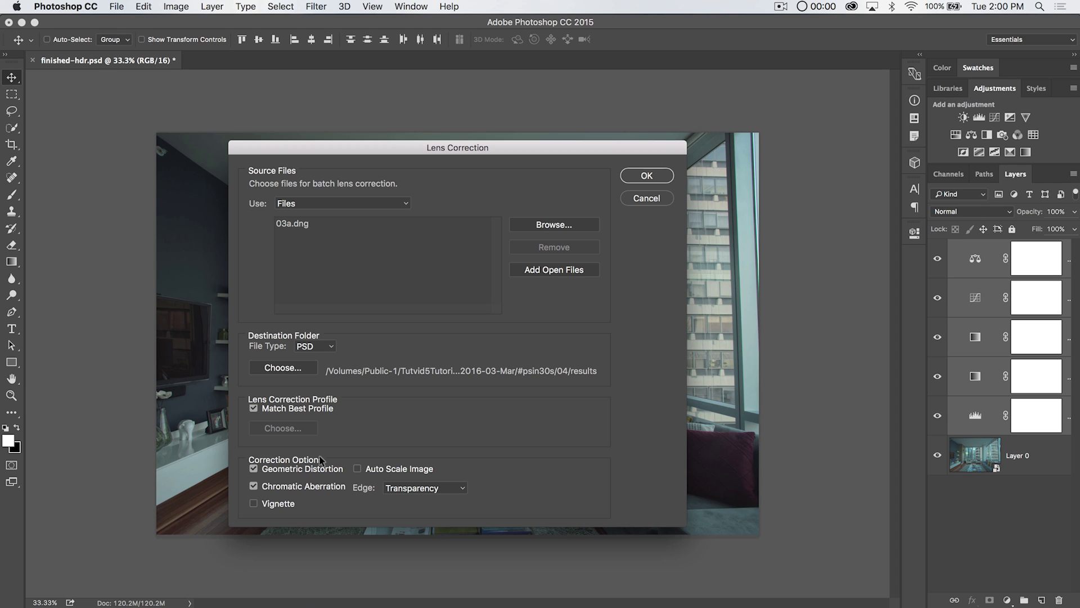
Step: Enable Auto Scale Image, keep Transparency as the edge option, and run the batch lens correction
click(357, 468)
click(422, 488)
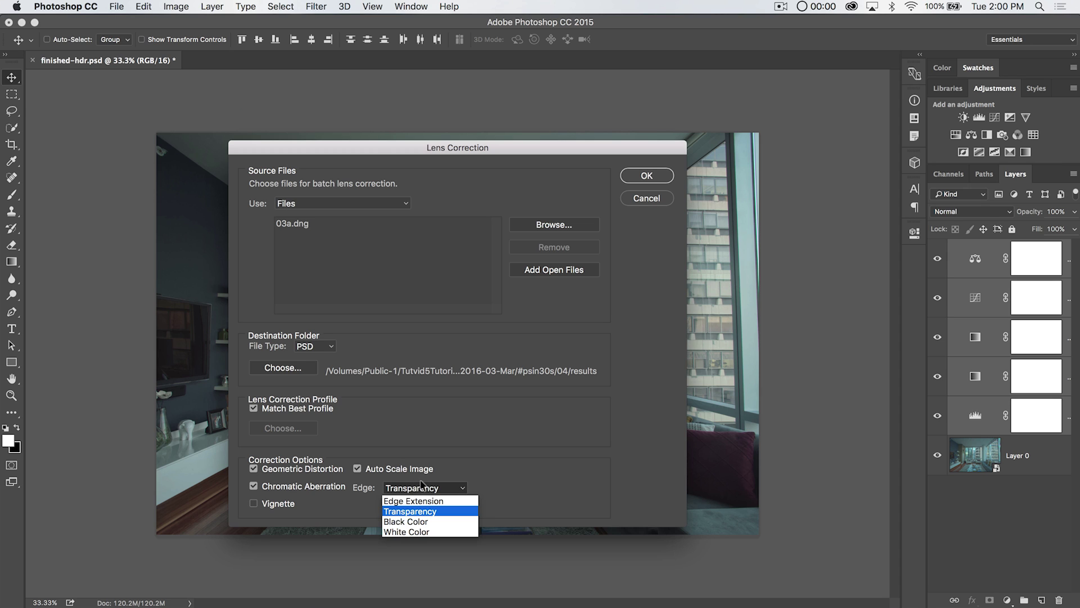
click(423, 511)
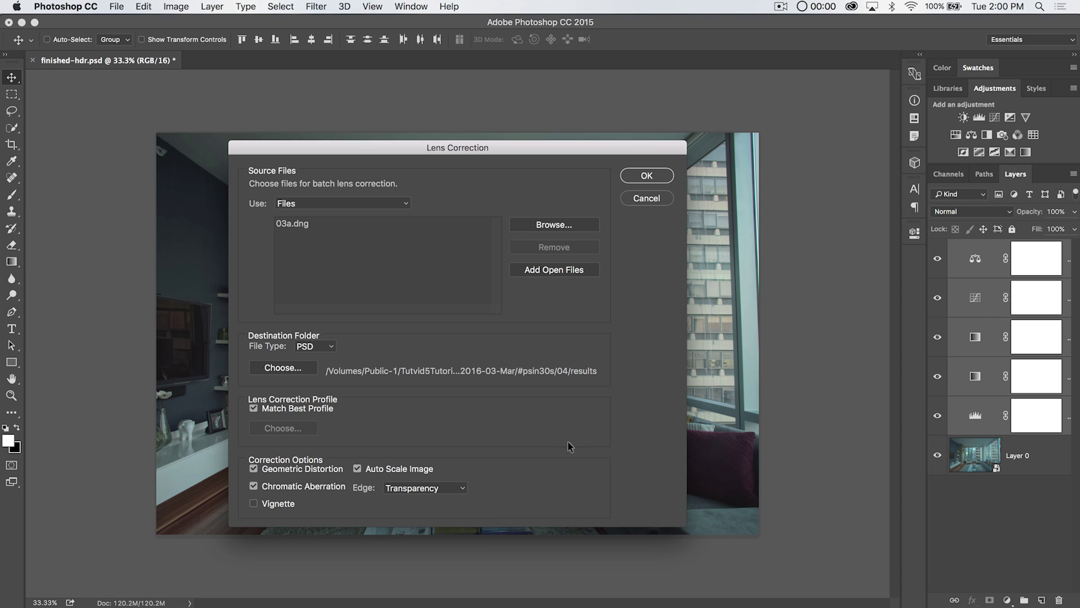
drag(563, 149, 559, 150)
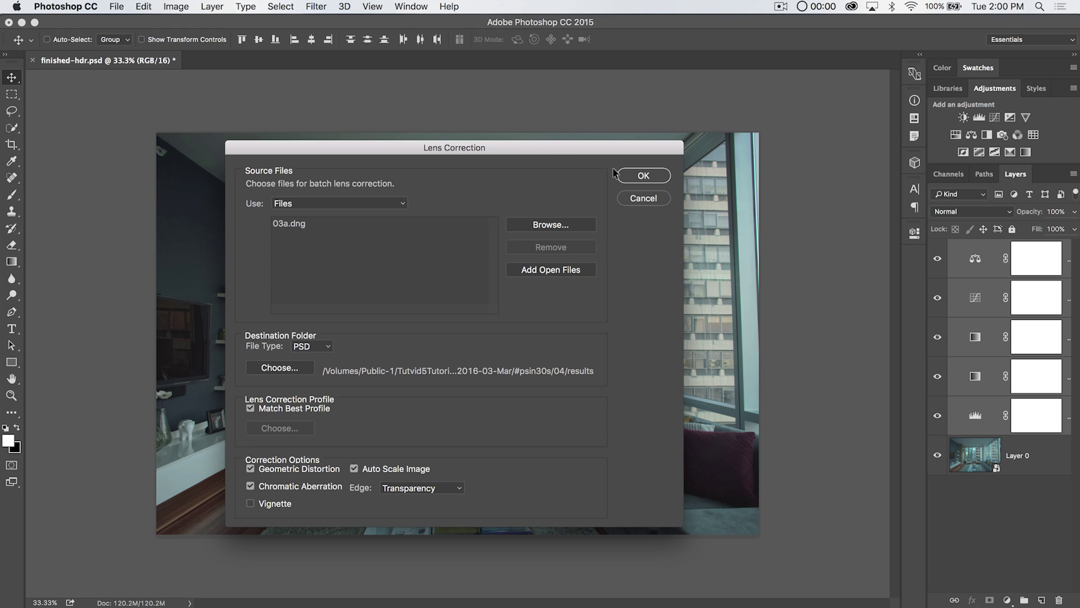
click(641, 174)
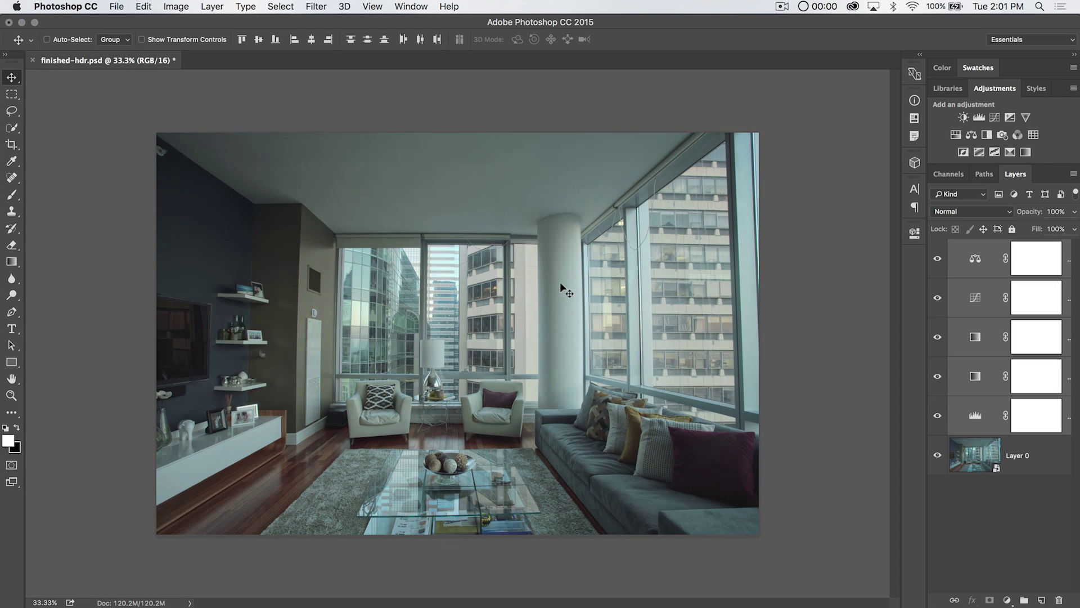
Step: Switch to Bridge and open the corrected 03a.psd from the results folder in Photoshop
key(super+Tab)
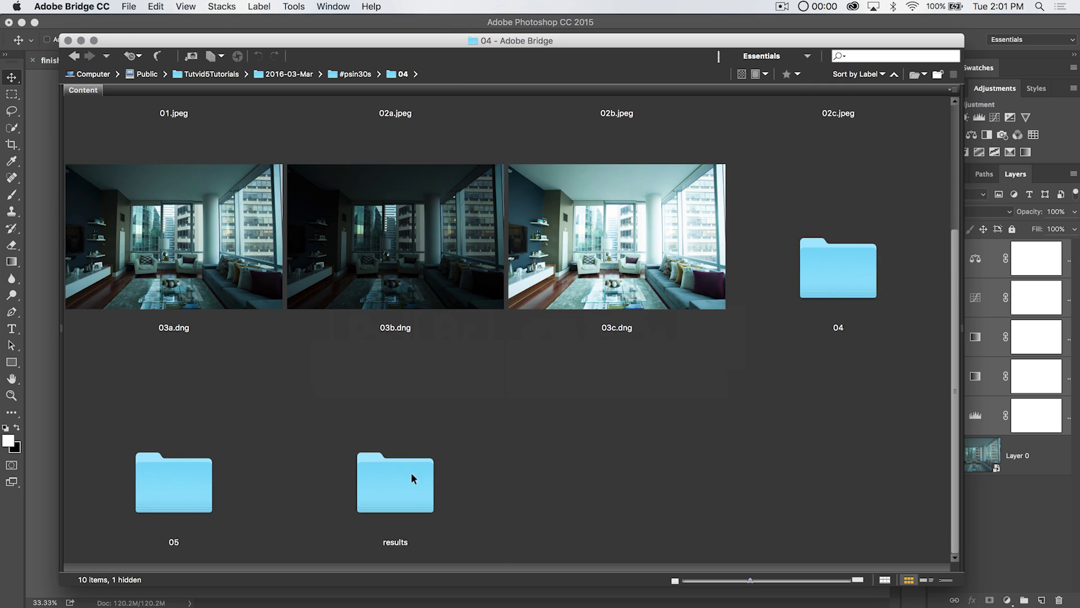
click(387, 457)
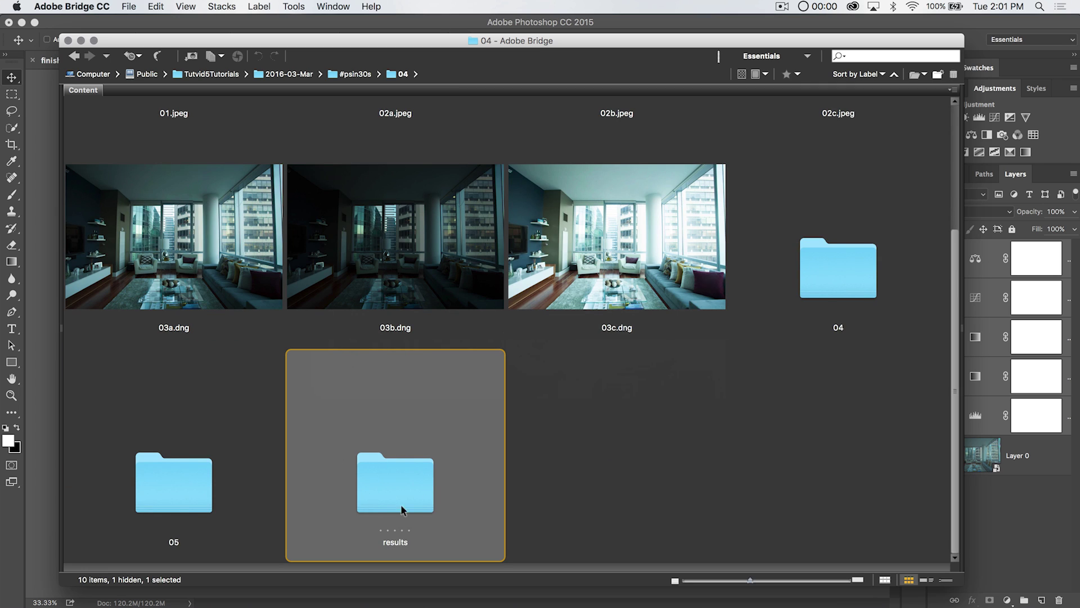
double_click(404, 483)
click(211, 227)
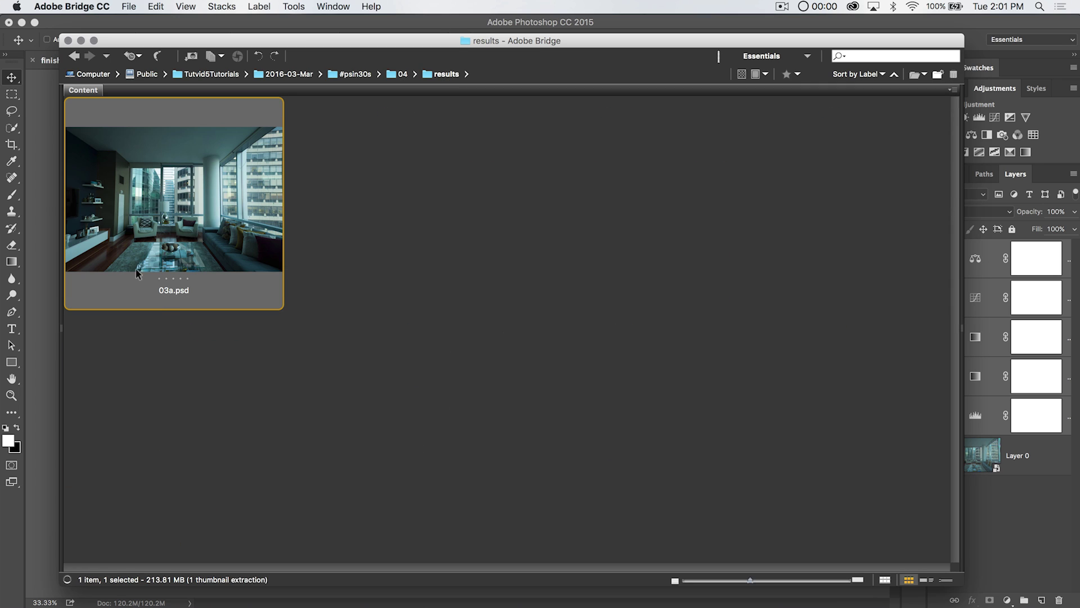
double_click(187, 211)
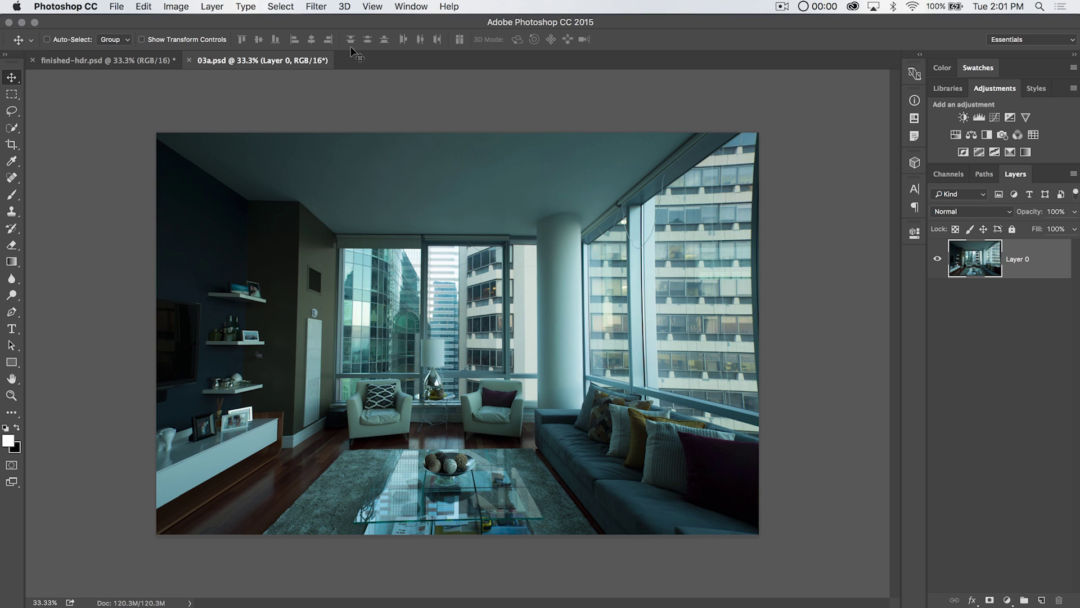
Step: Compare the finished-hdr.psd image with the lens-corrected 03a.psd by switching repeatedly between the two documents
click(120, 61)
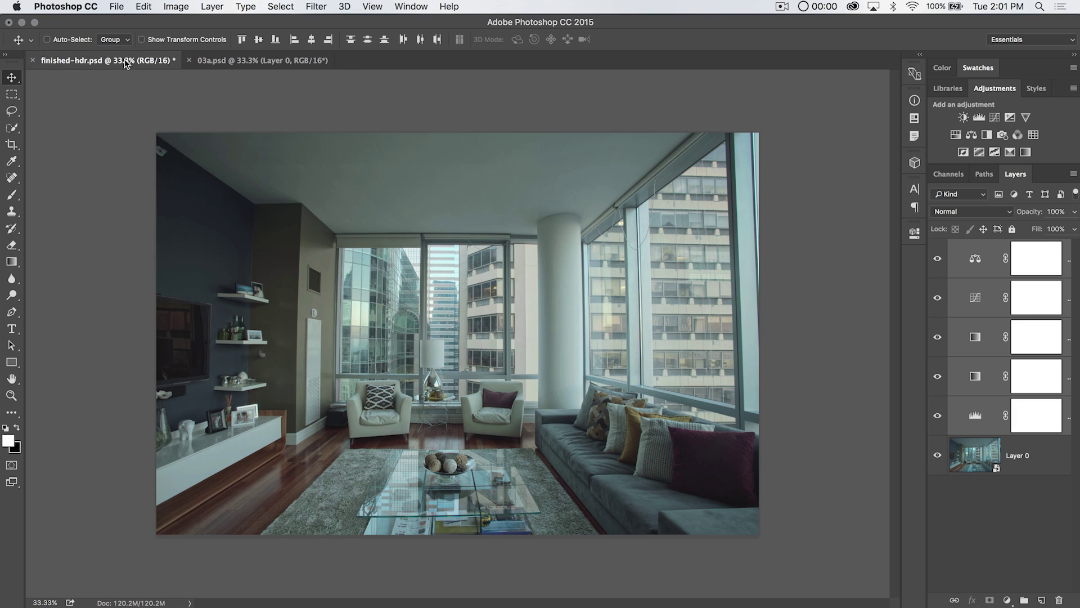
click(244, 59)
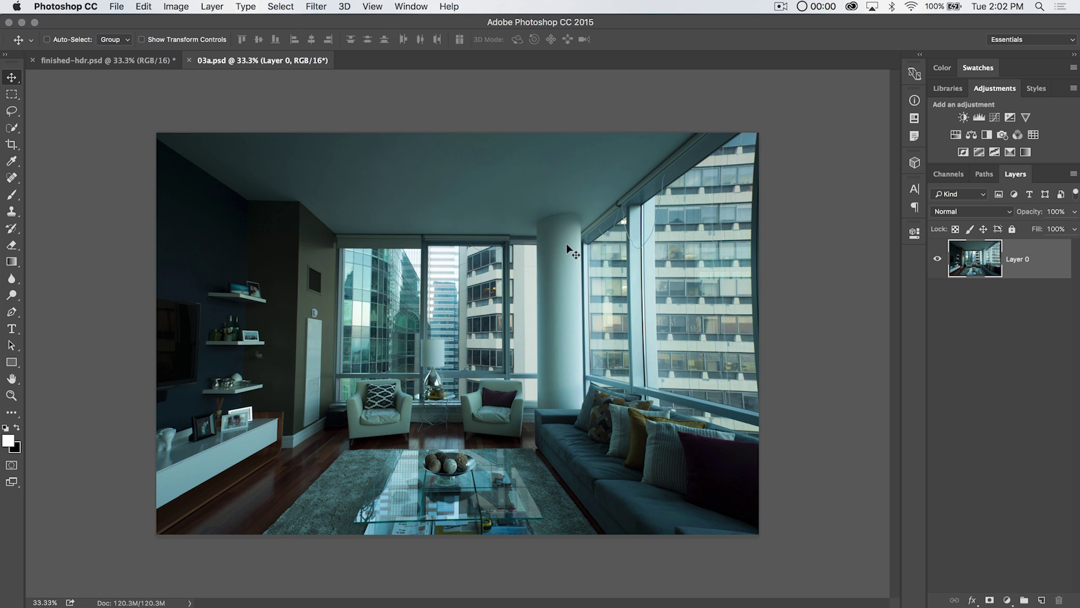
click(144, 62)
click(222, 62)
click(159, 62)
click(243, 62)
Step: Copy the five adjustment layers from finished-hdr.psd into 03a.psd and check the Levels layer's effect by toggling its visibility
click(117, 61)
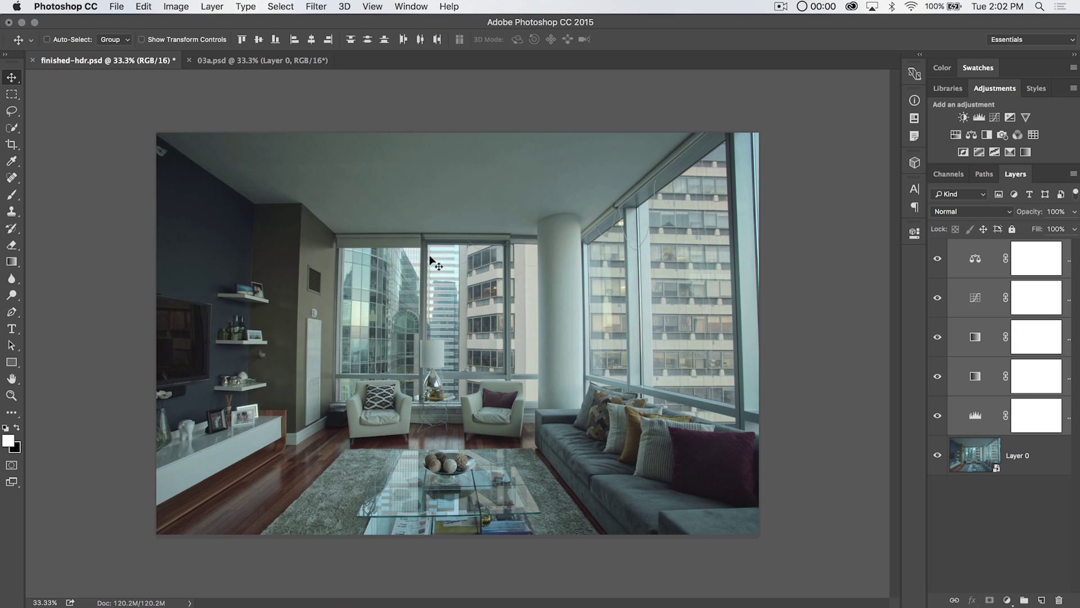
key(ctrl+Tab)
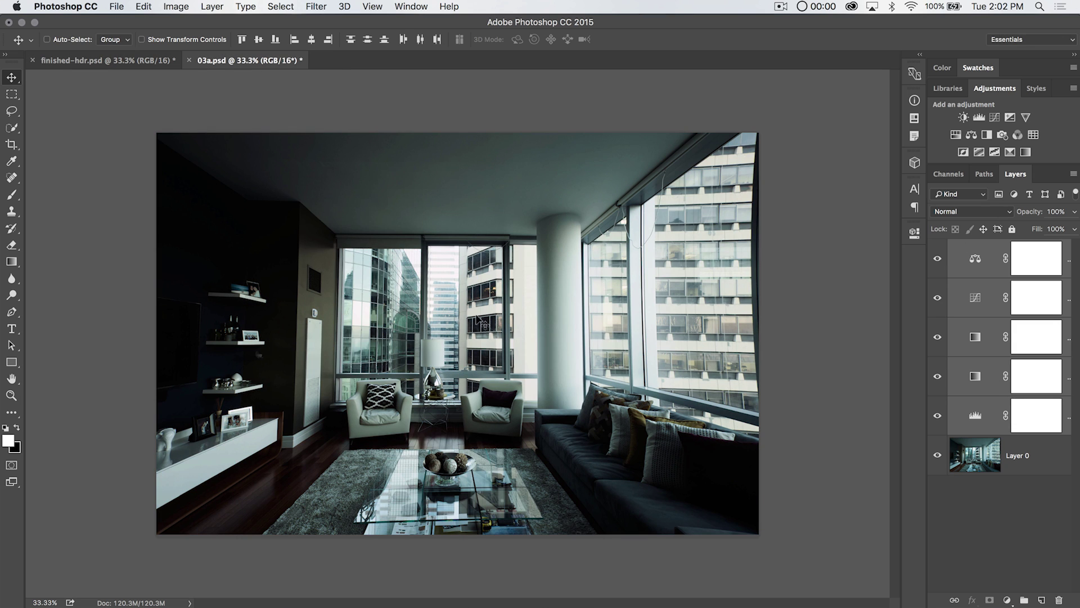
click(937, 415)
click(937, 415)
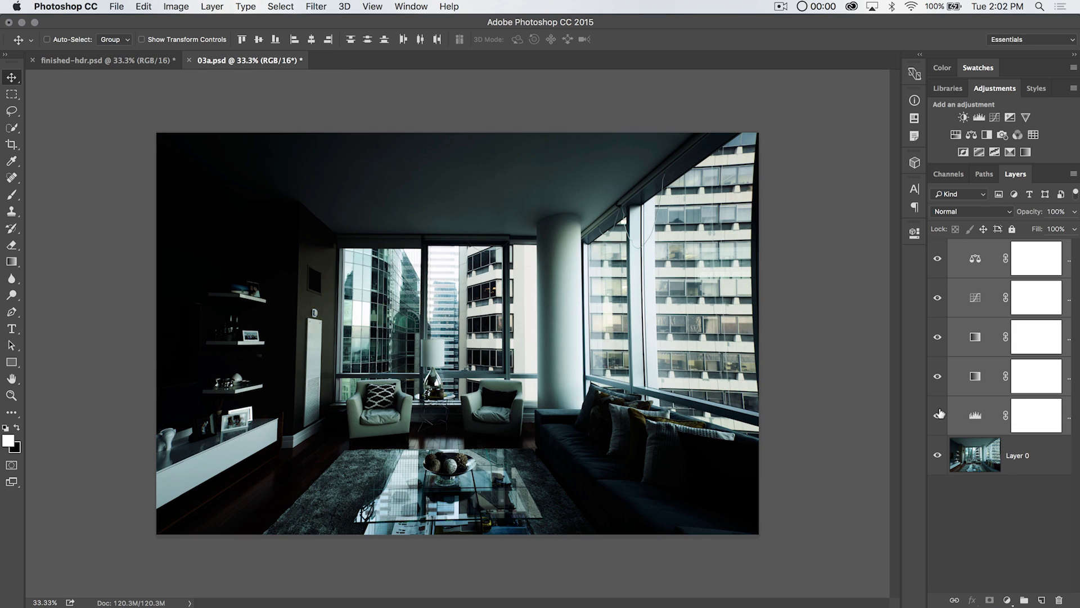
Step: Set the output levels of the Levels adjustment layer in 03a.psd to 54 and 215
double_click(975, 415)
drag(740, 401, 748, 399)
drag(868, 398, 852, 401)
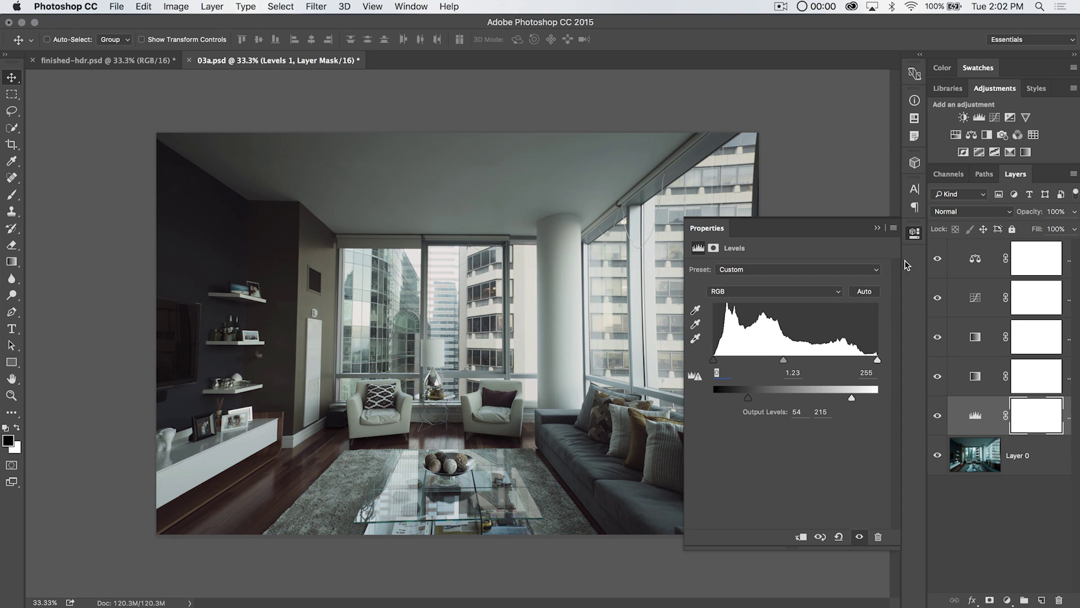
click(914, 232)
Step: Compare the adjusted 03a.psd with finished-hdr.psd once more, and close 03a.psd without saving
click(126, 60)
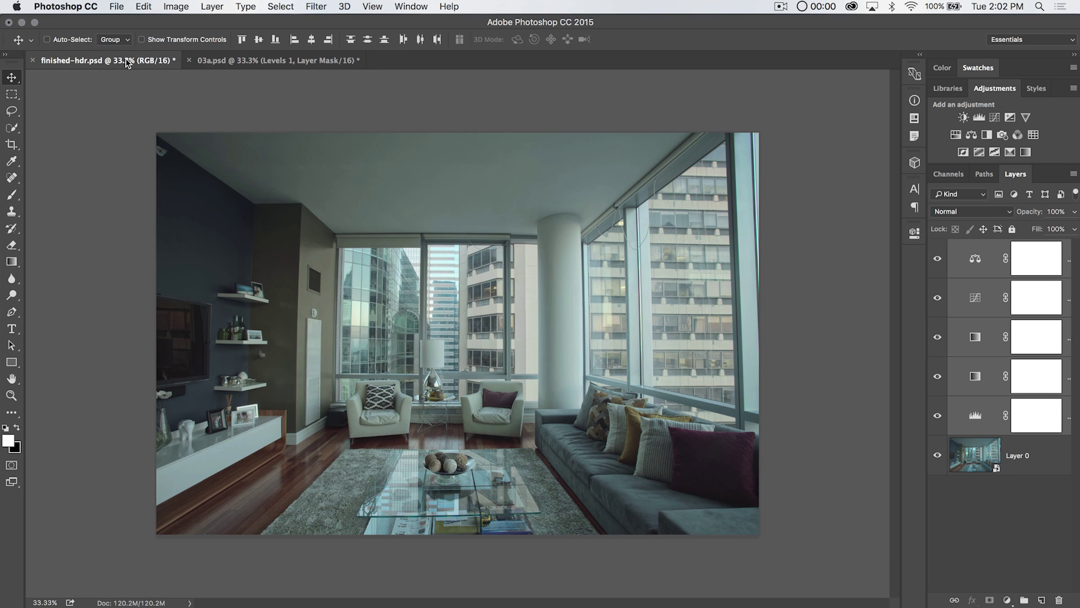
click(322, 63)
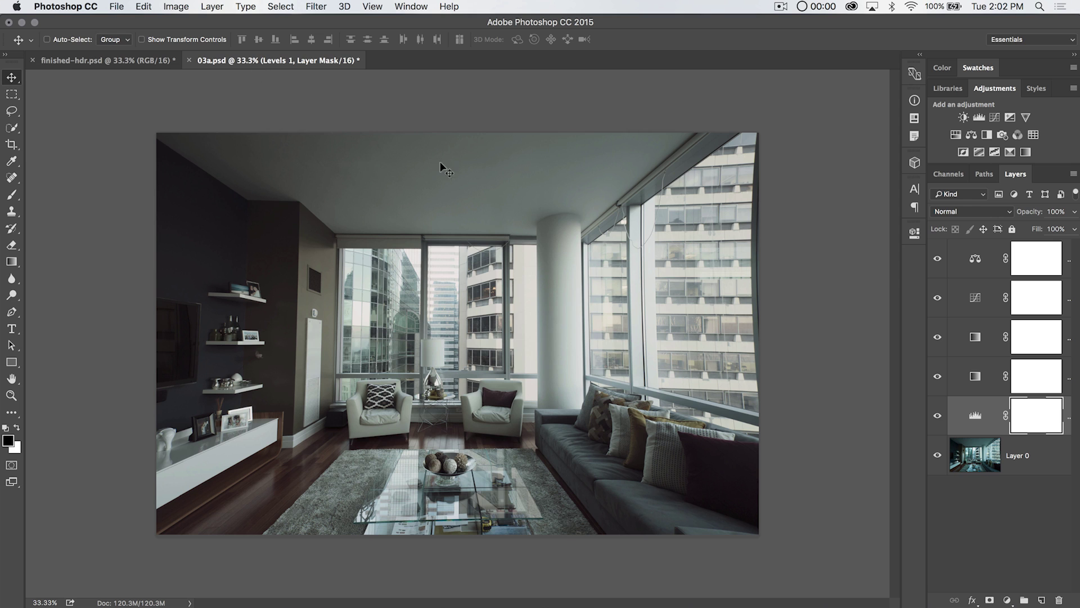
click(189, 60)
click(484, 231)
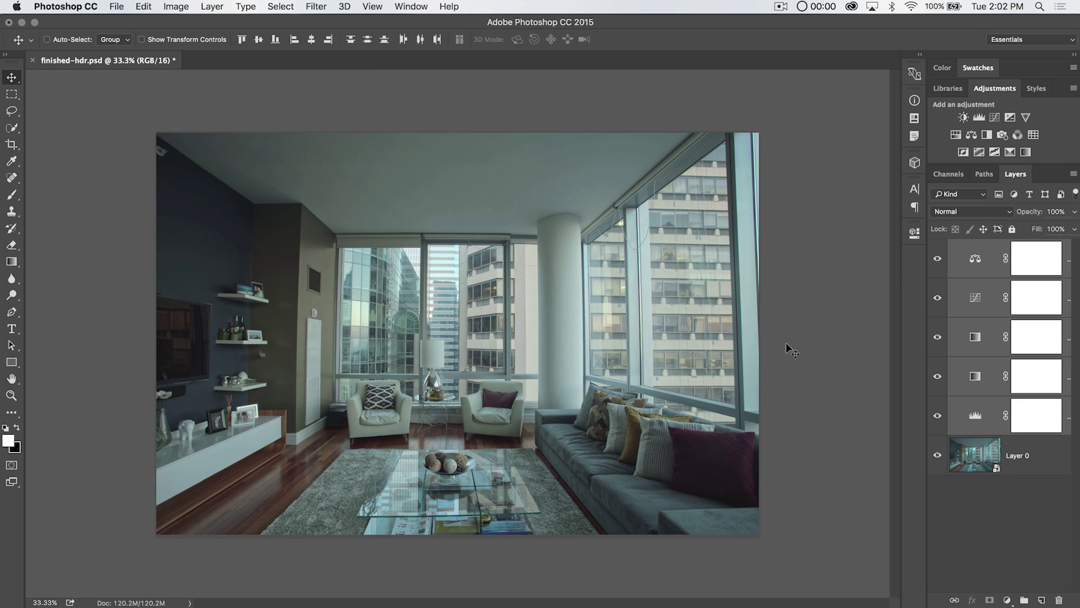
Step: Try converting the Layer 0 smart object of finished-hdr.psd into a Background layer, and revert it to Layer 0
click(1045, 466)
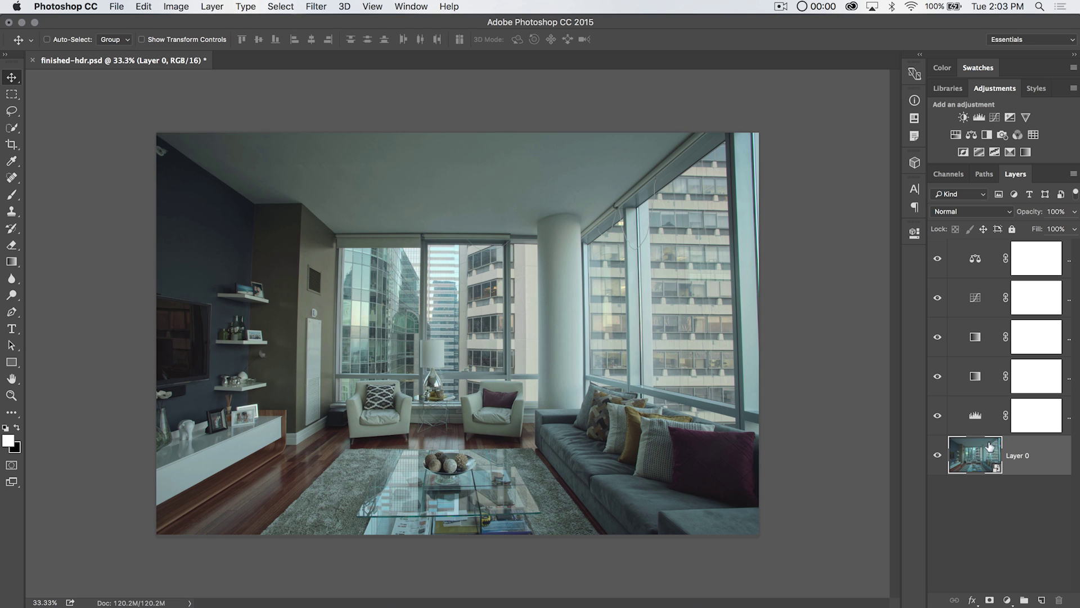
right_click(1023, 450)
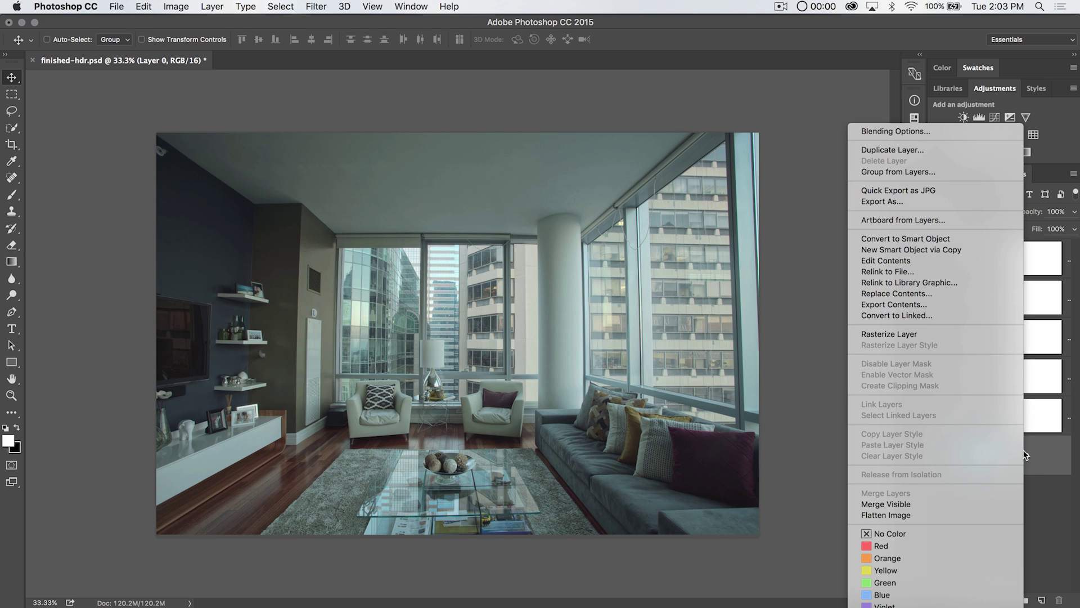
click(1053, 453)
click(210, 6)
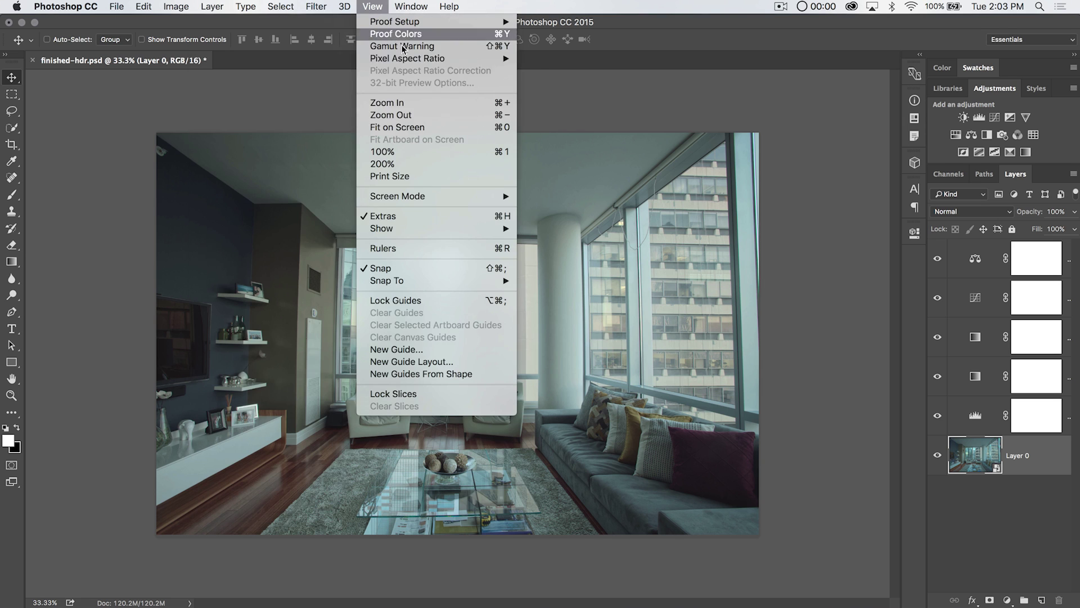
mouse_move(226, 23)
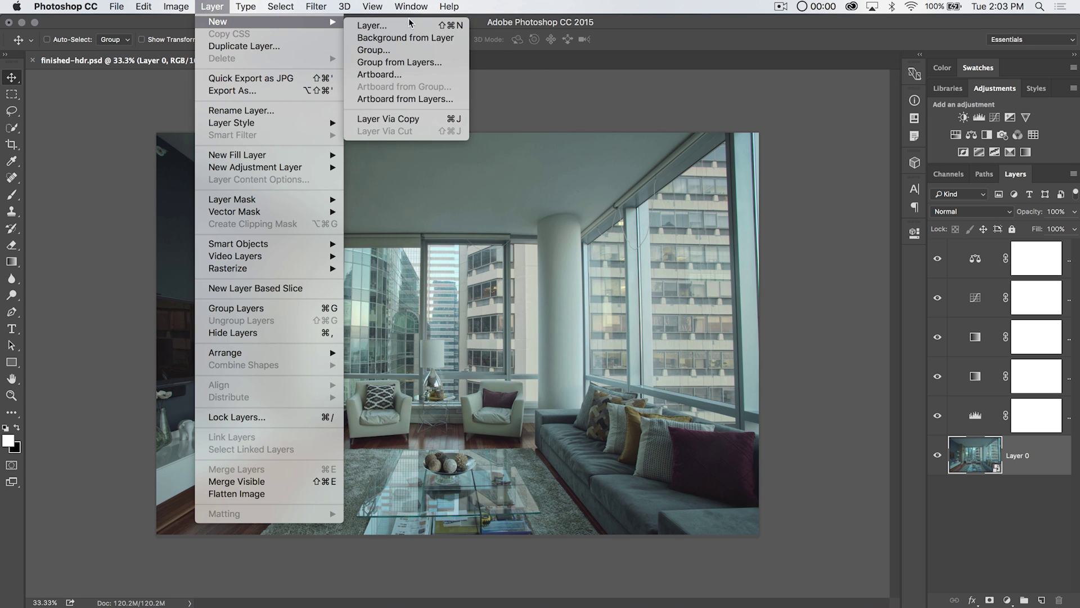
click(405, 39)
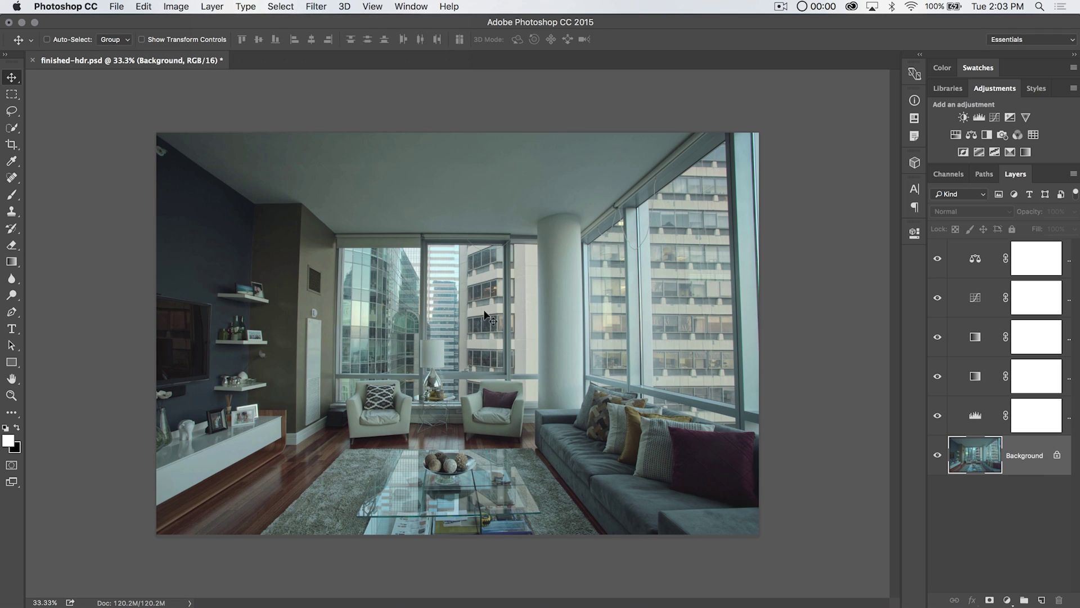
mouse_move(941, 416)
mouse_down()
mouse_move(930, 266)
mouse_move(940, 414)
mouse_up()
right_click(1008, 440)
click(954, 524)
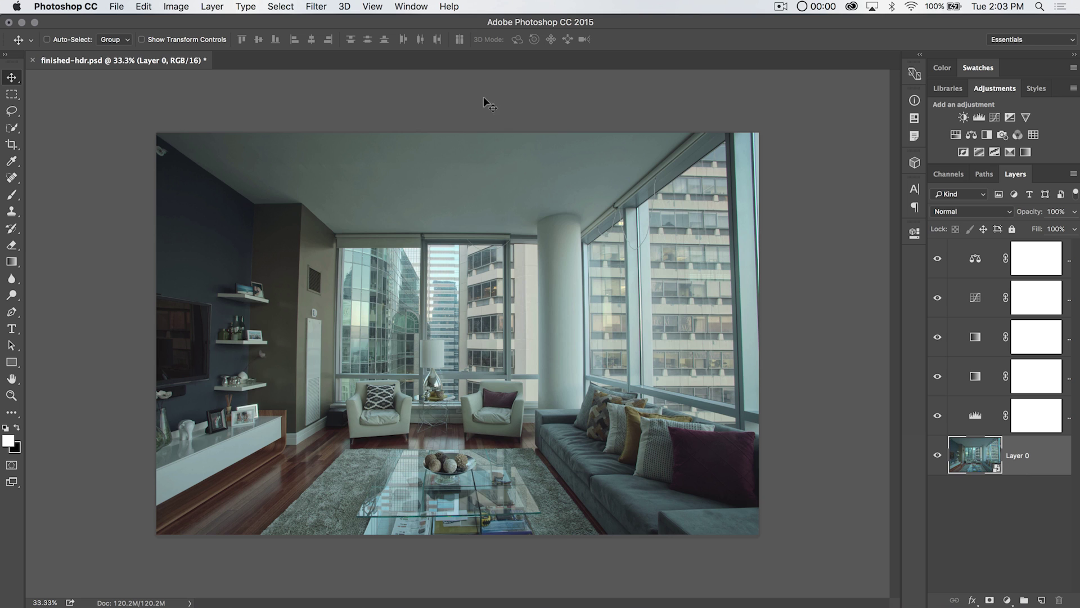
Step: Start the Adaptive Wide Angle filter on Layer 0 and set its correction type to Perspective
click(316, 6)
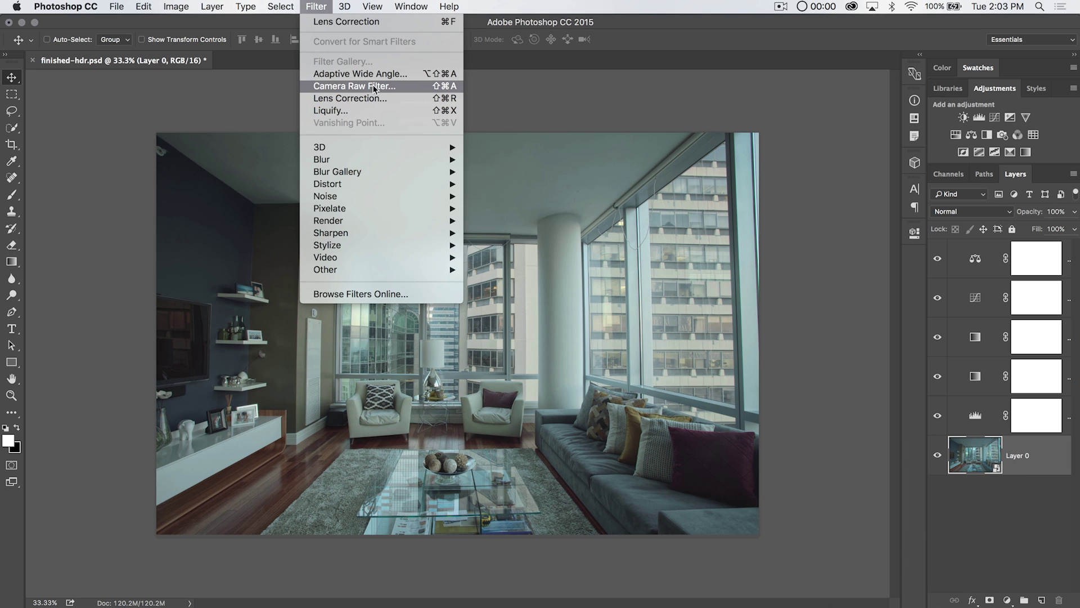
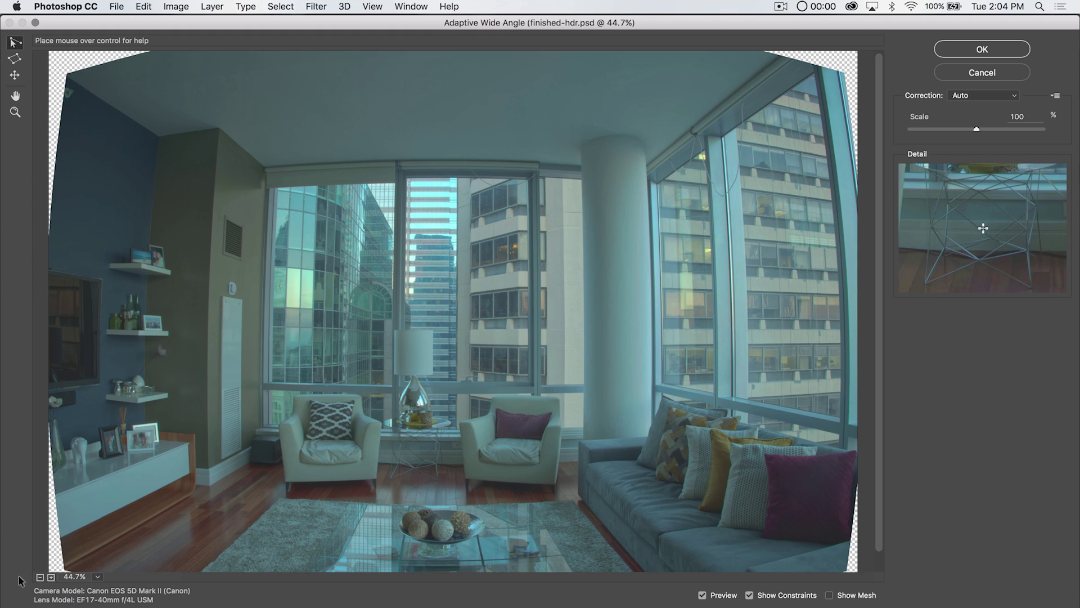
click(40, 576)
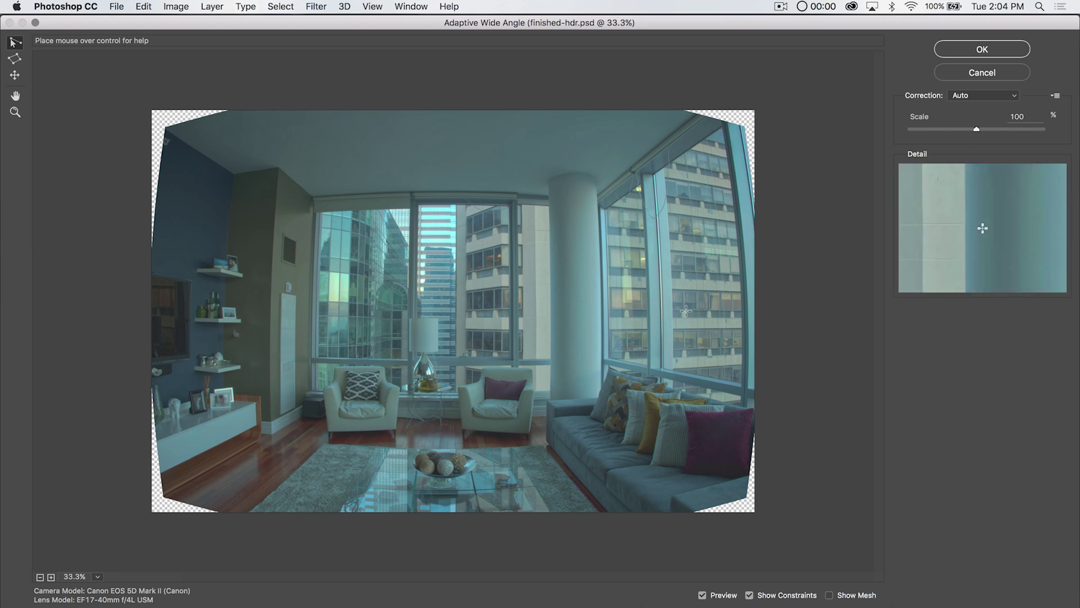
click(977, 95)
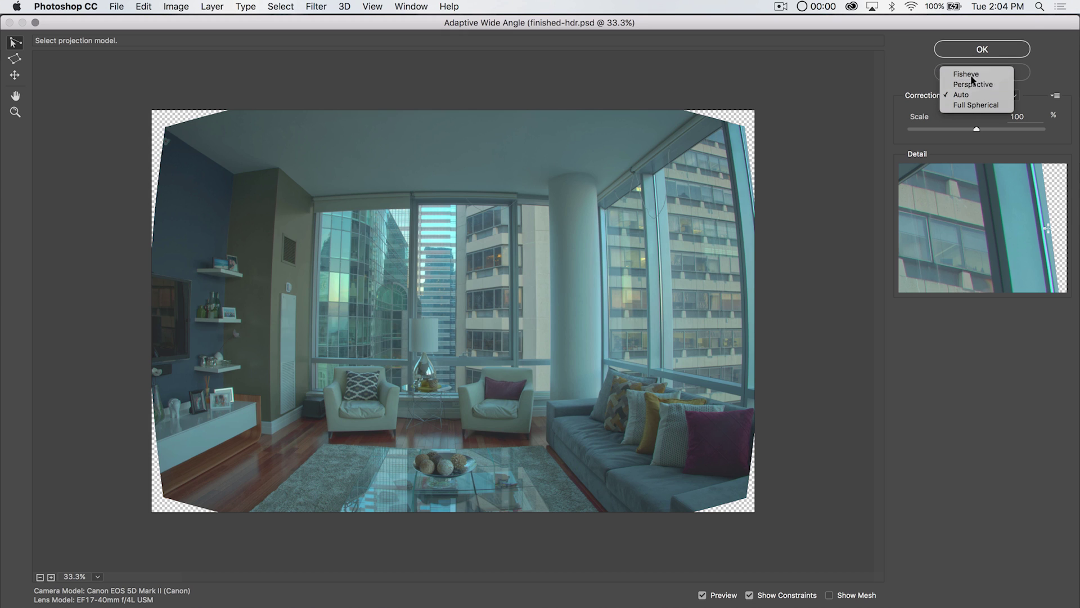
click(972, 82)
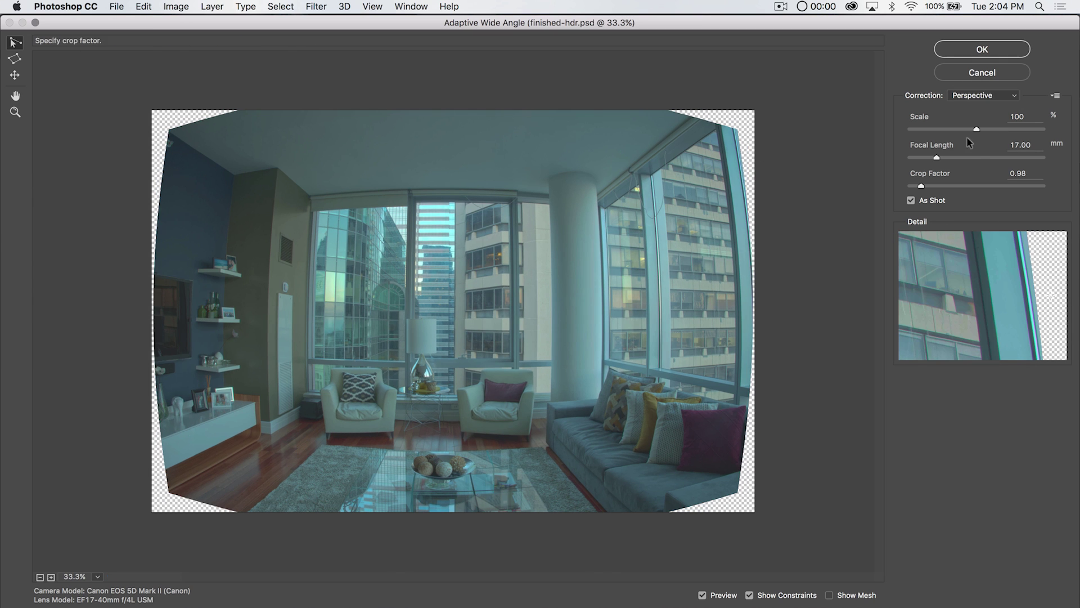
Step: Test several crop factors, including 1.82 and 0.10, for the perspective correction and restore the crop factor to 0.98
drag(1035, 145, 994, 147)
click(1035, 144)
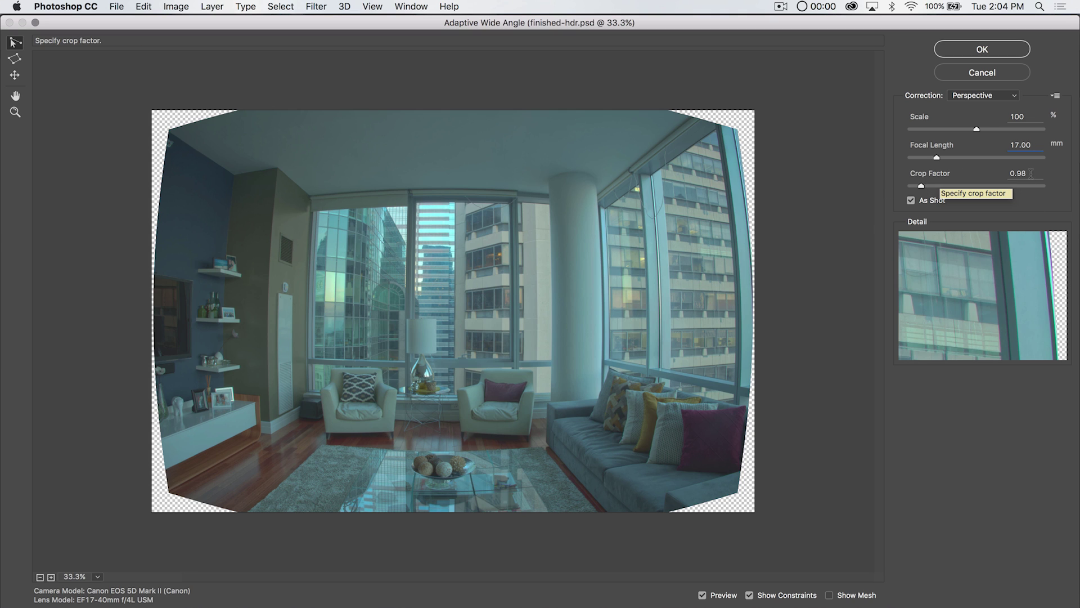
drag(921, 185, 933, 188)
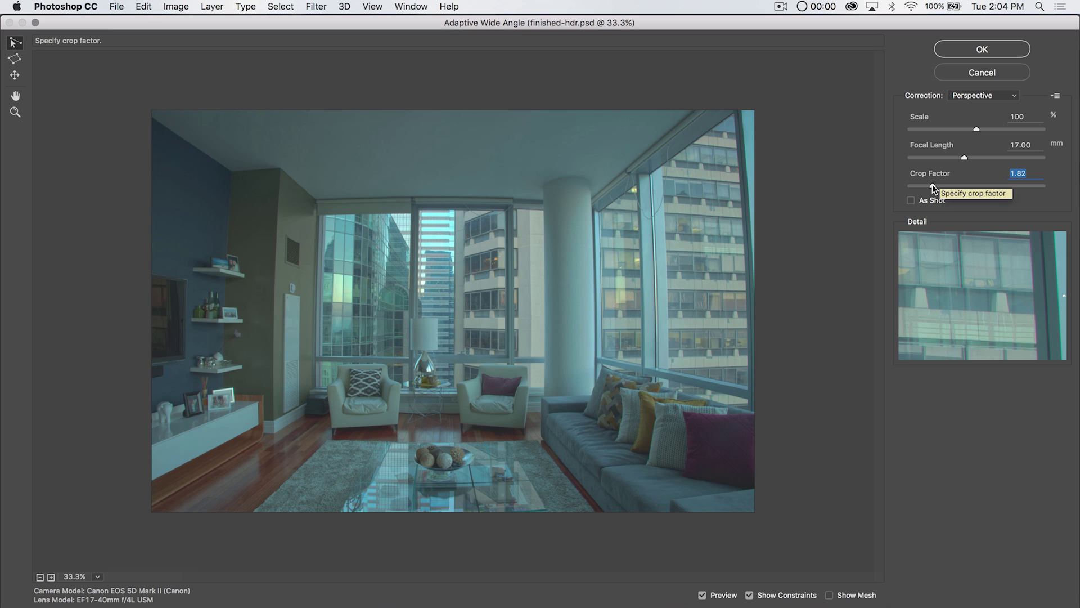
drag(933, 187, 927, 184)
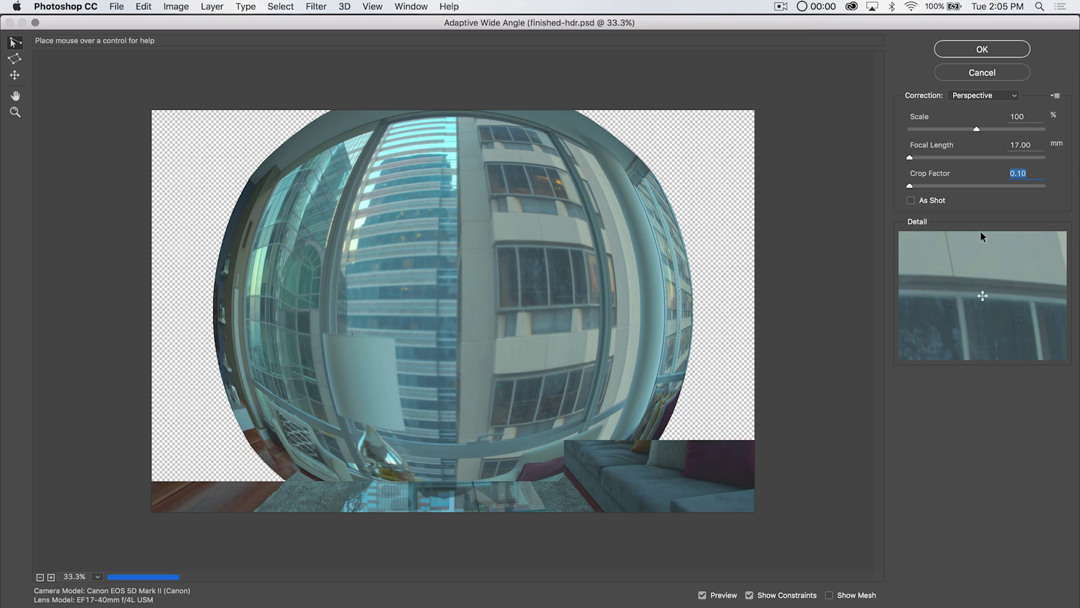
drag(913, 186, 924, 186)
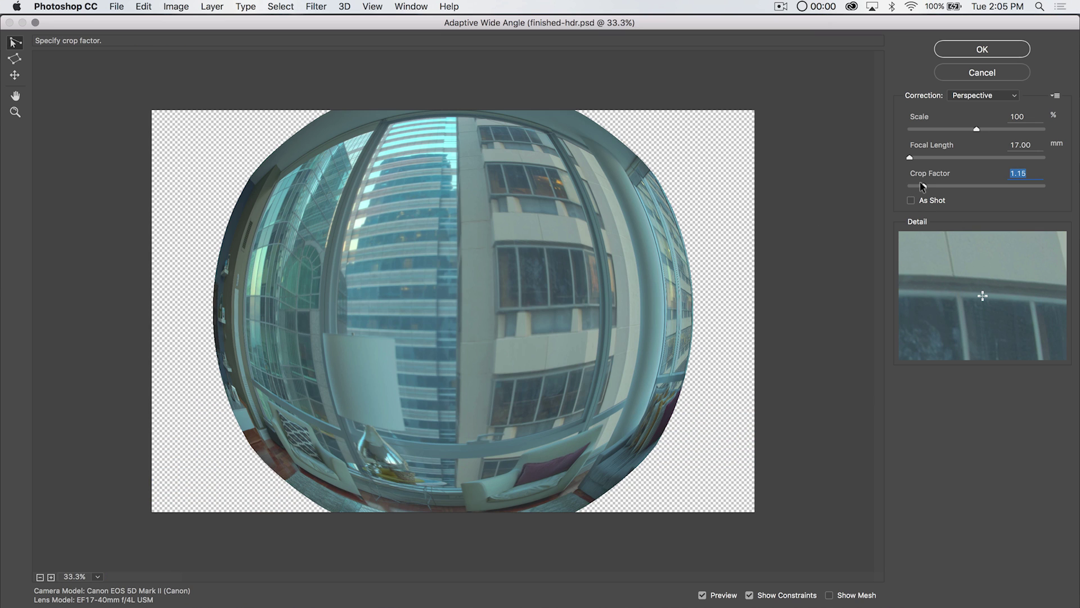
text(0.)
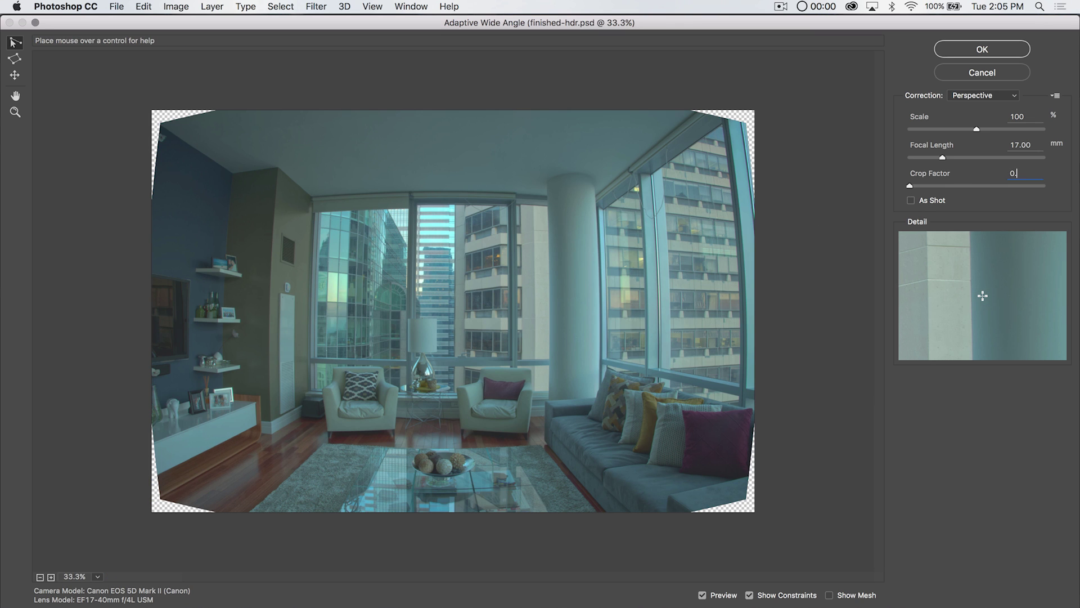
text(98)
key(Tab)
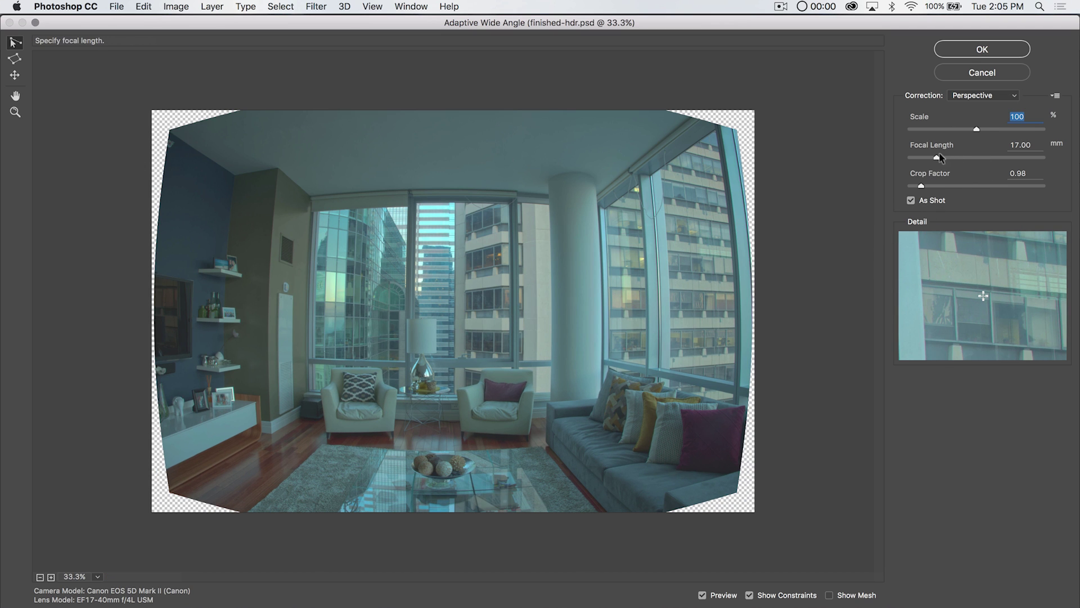
Step: Try a focal length of 21.66 mm for the perspective correction and set it back to 17 mm
drag(931, 157, 932, 157)
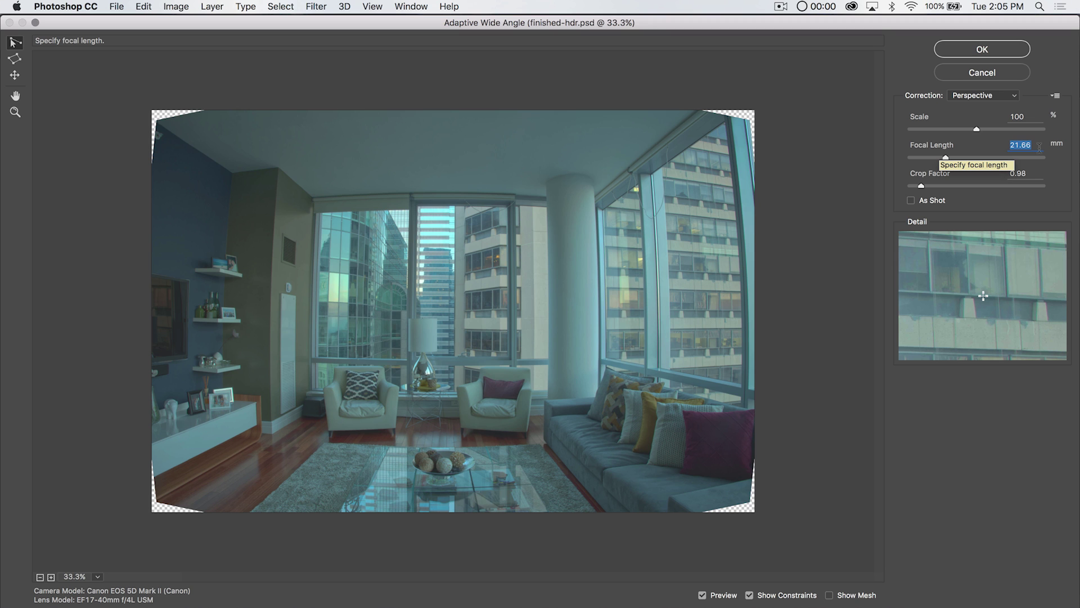
text(17)
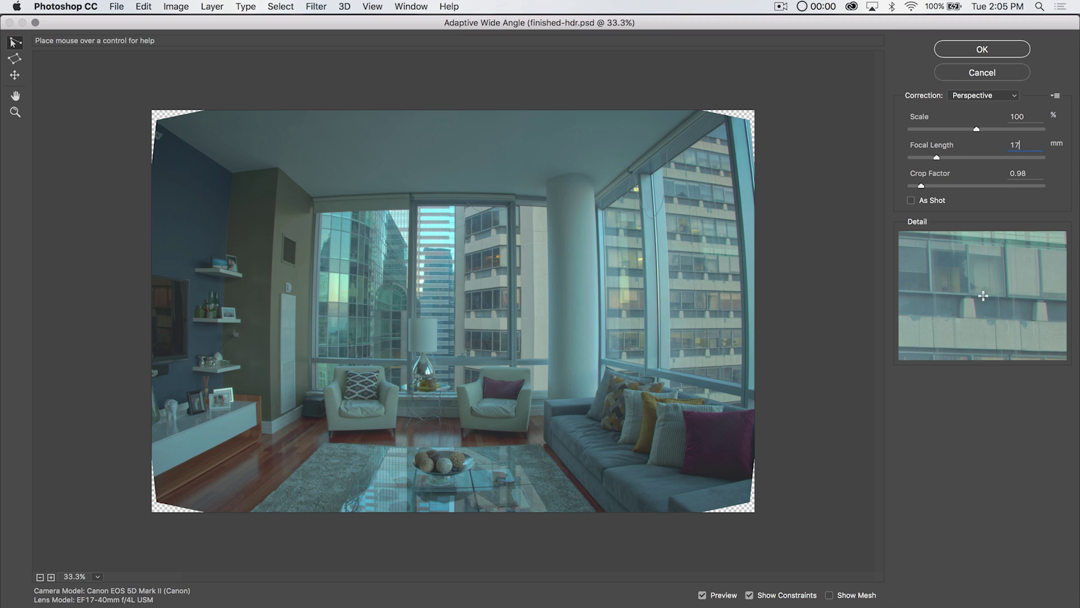
key(Tab)
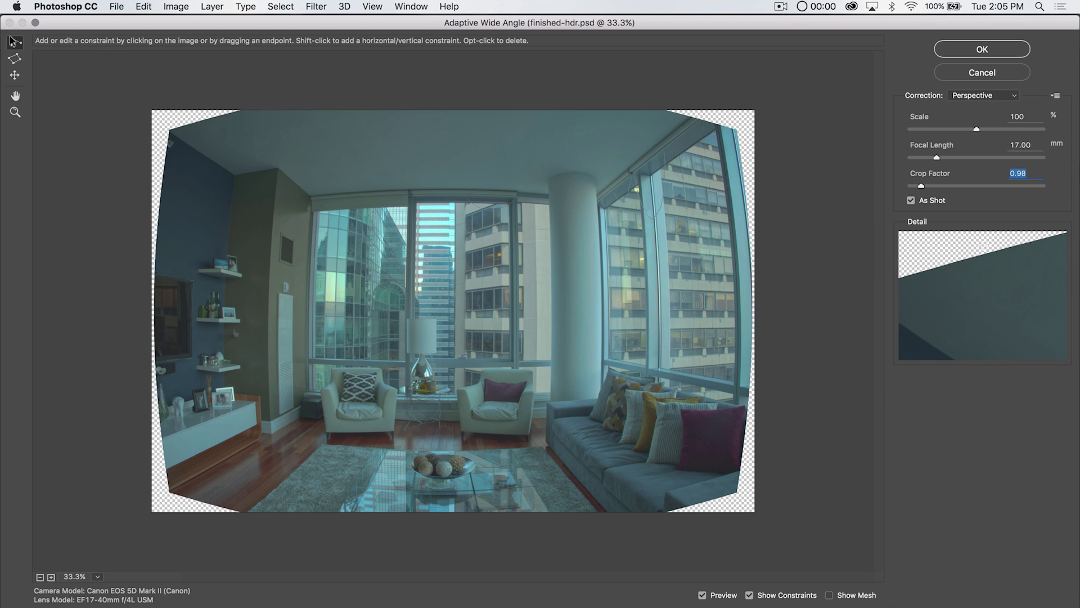
Step: Add straightening constraints along the ceiling edge above the back windows, the vertical wall corner beside the shelves, and the sill line behind the armchairs
click(311, 195)
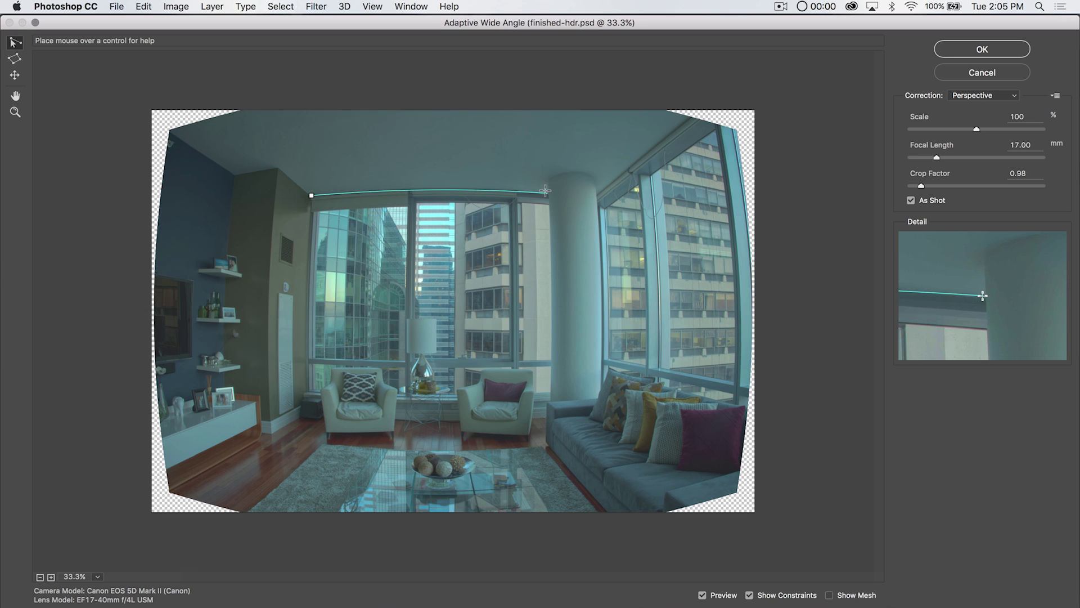
click(545, 192)
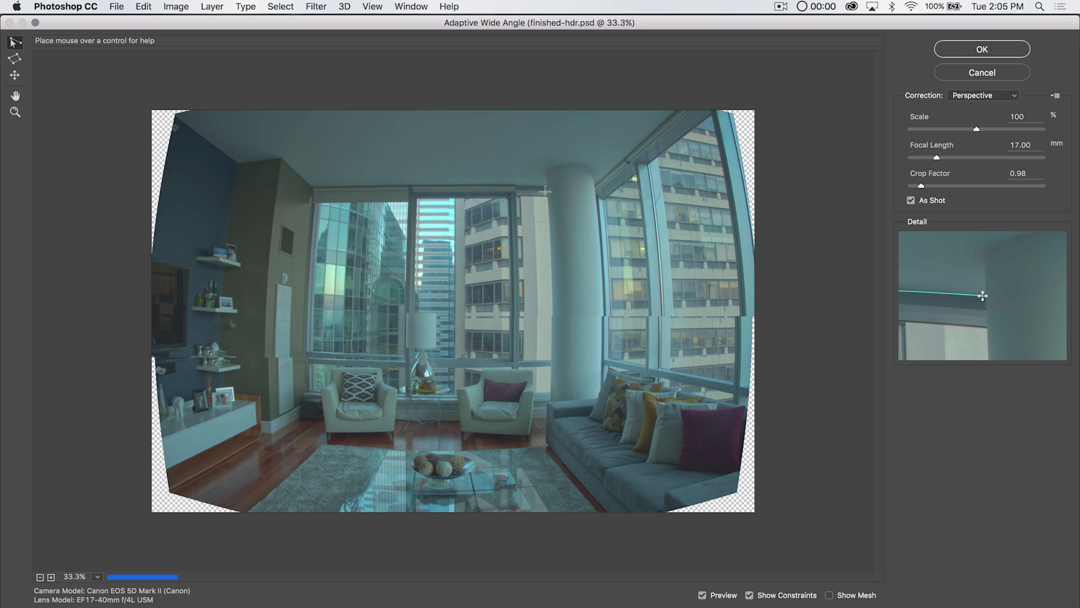
click(265, 413)
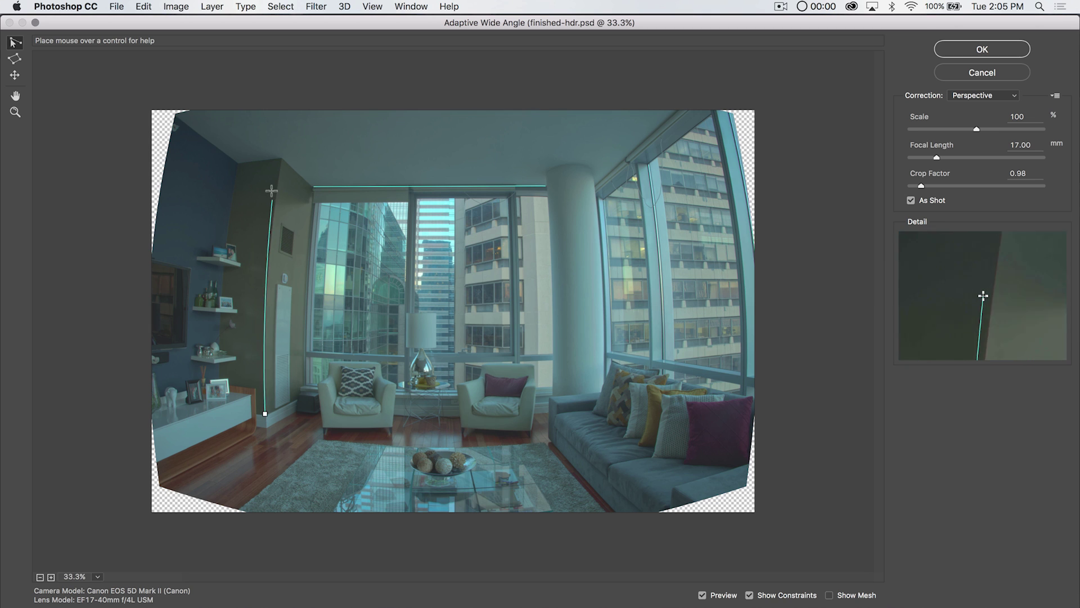
click(278, 159)
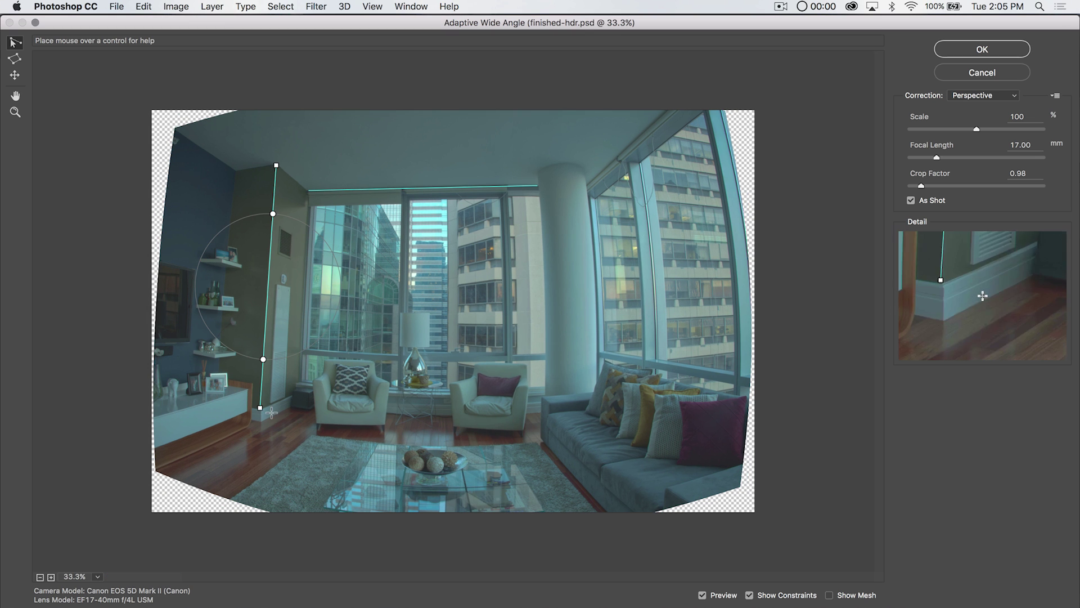
click(297, 383)
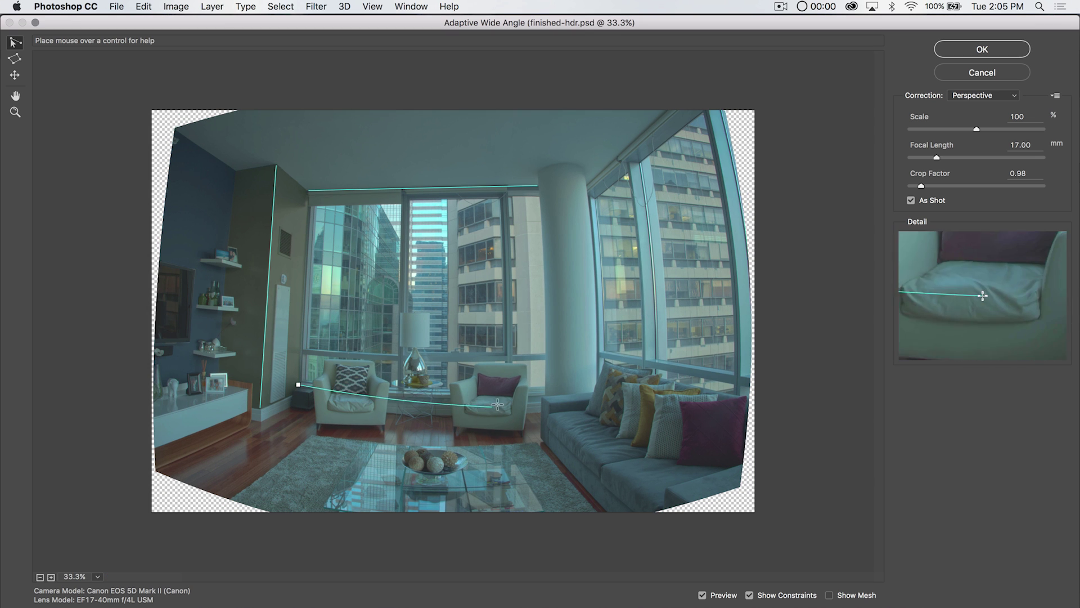
click(539, 391)
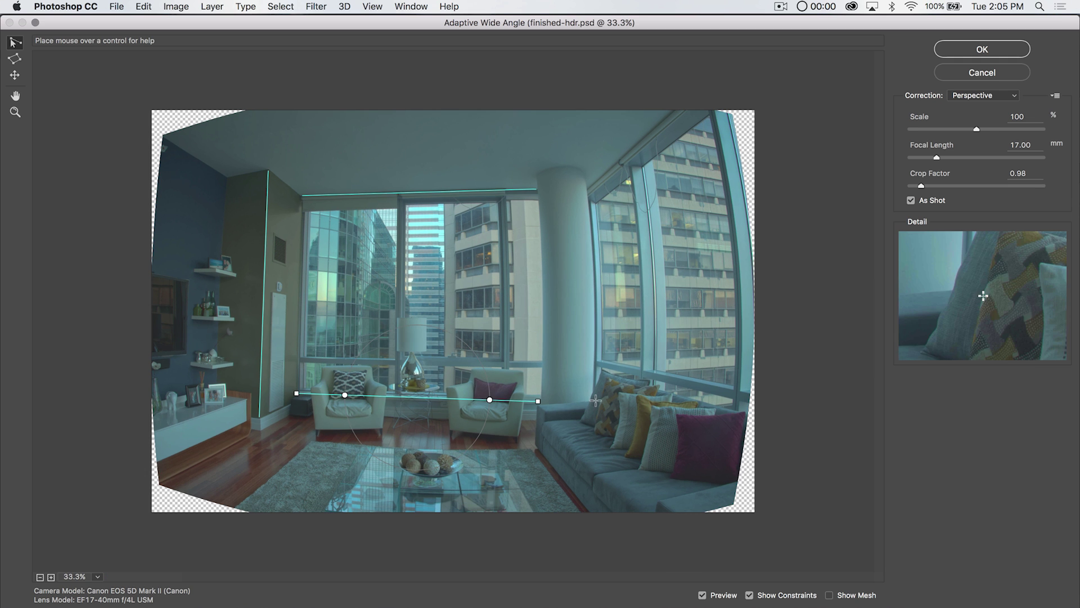
Step: Add straightening constraints along the sill of the windows behind the sofa and up the vertical mullion between those windows
right_click(595, 359)
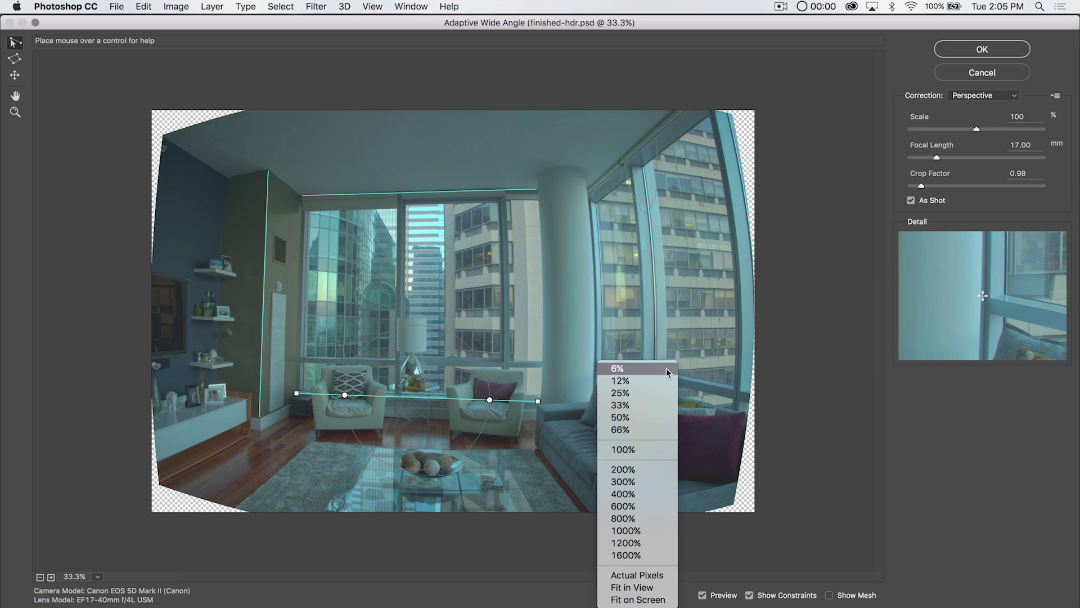
key(Escape)
click(597, 360)
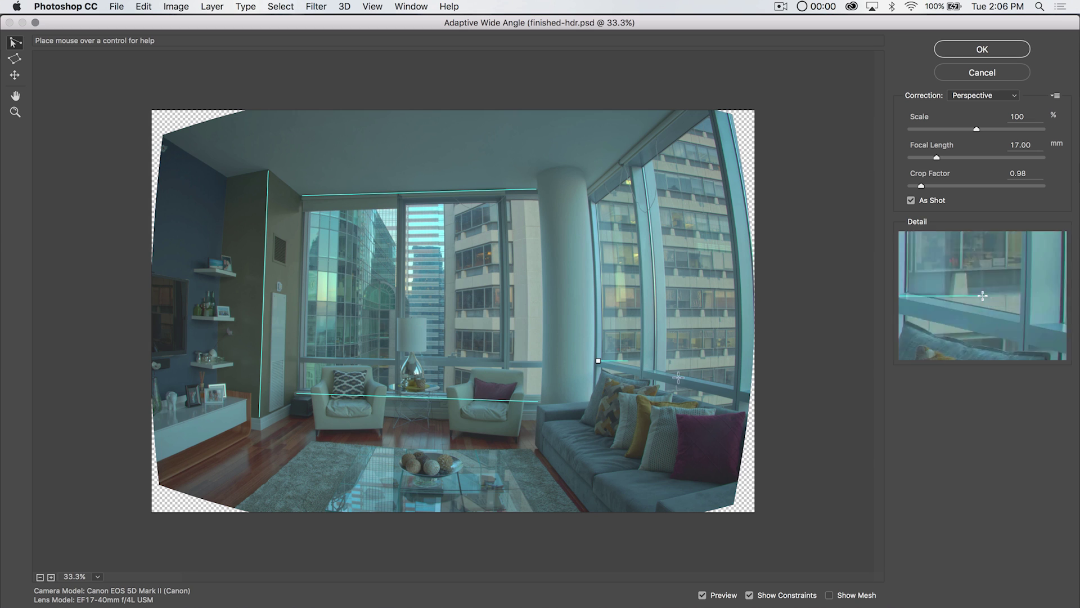
click(734, 390)
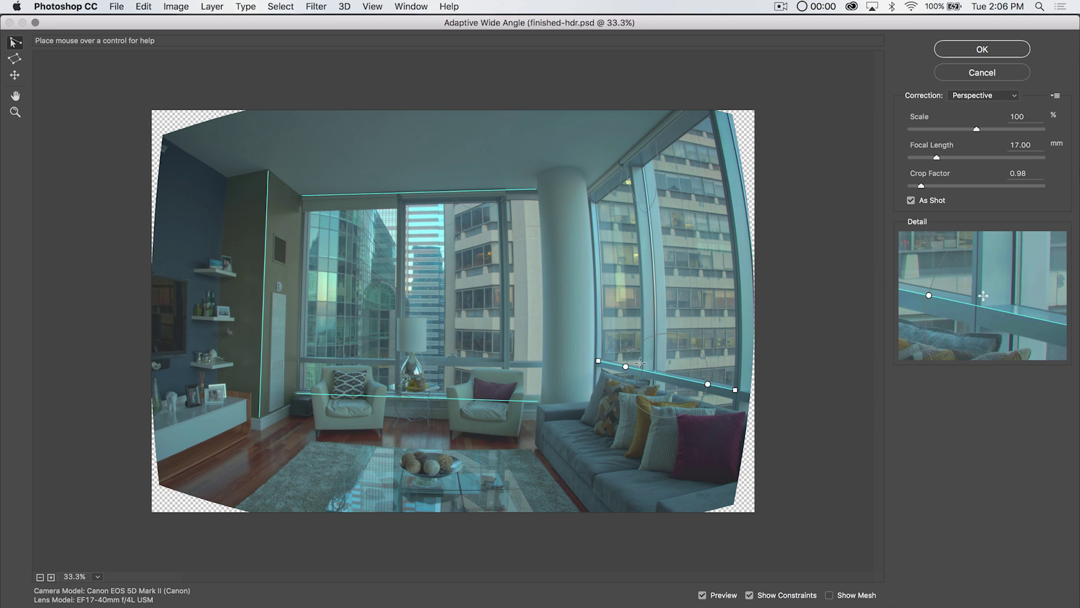
click(642, 364)
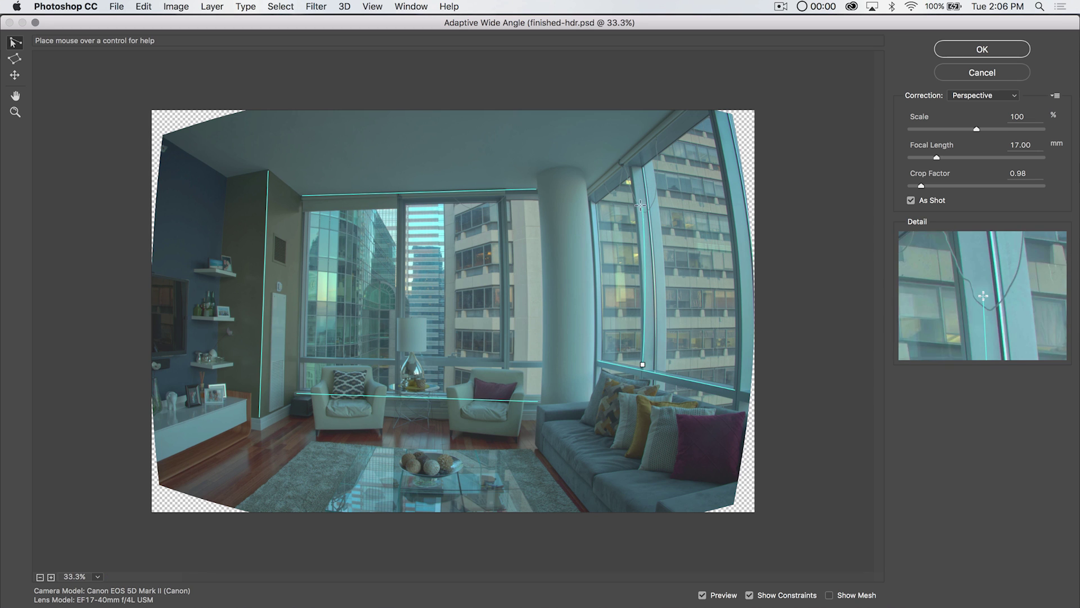
click(629, 164)
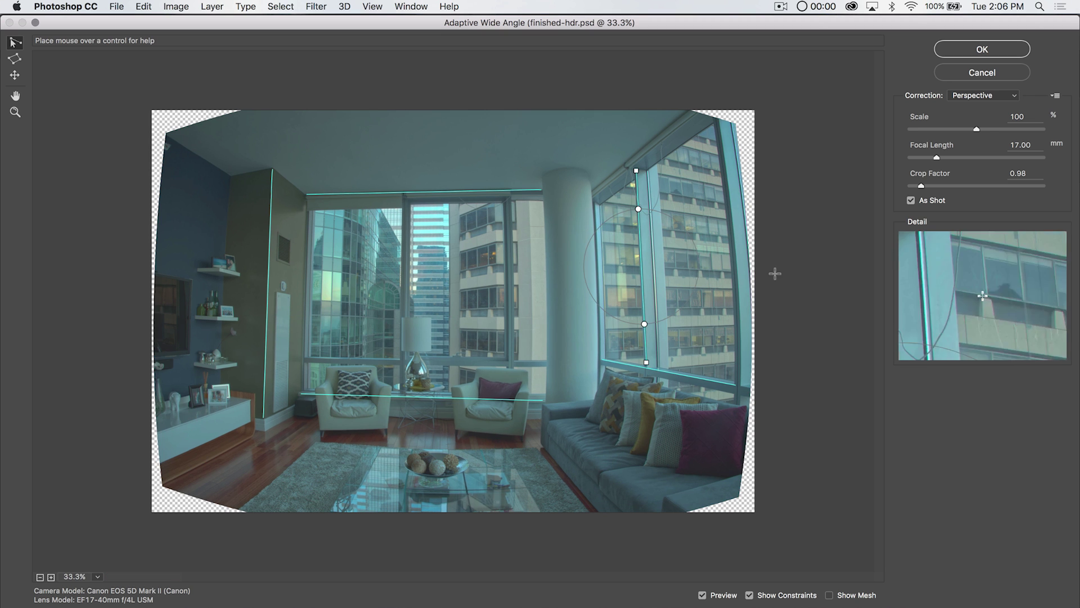
Step: Add straightening constraints along the outermost vertical frame of the sofa-side windows and the ceiling edge above them
click(737, 380)
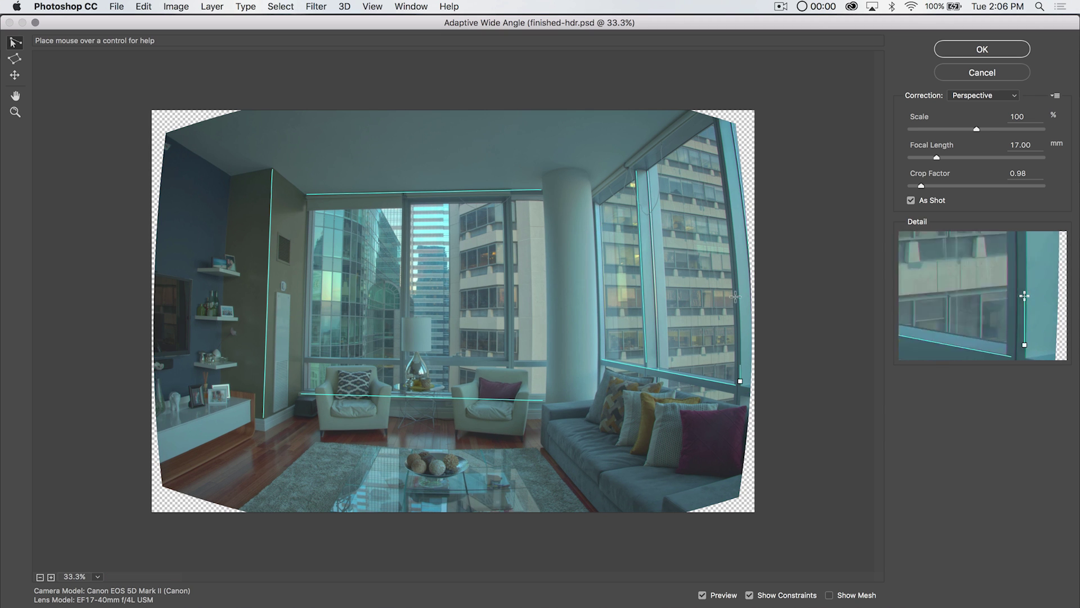
click(726, 124)
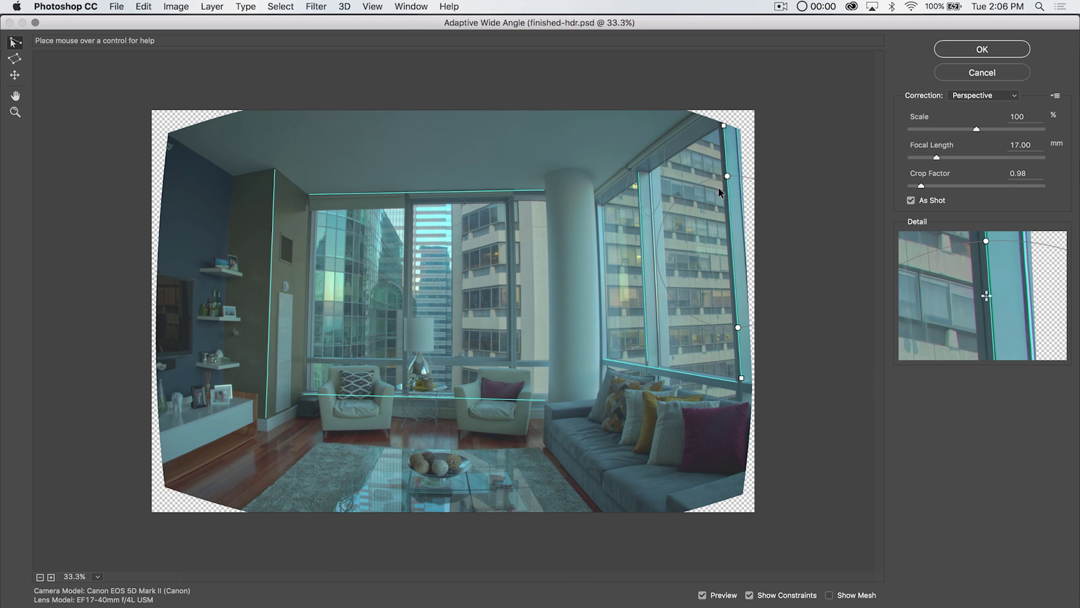
click(592, 188)
click(691, 110)
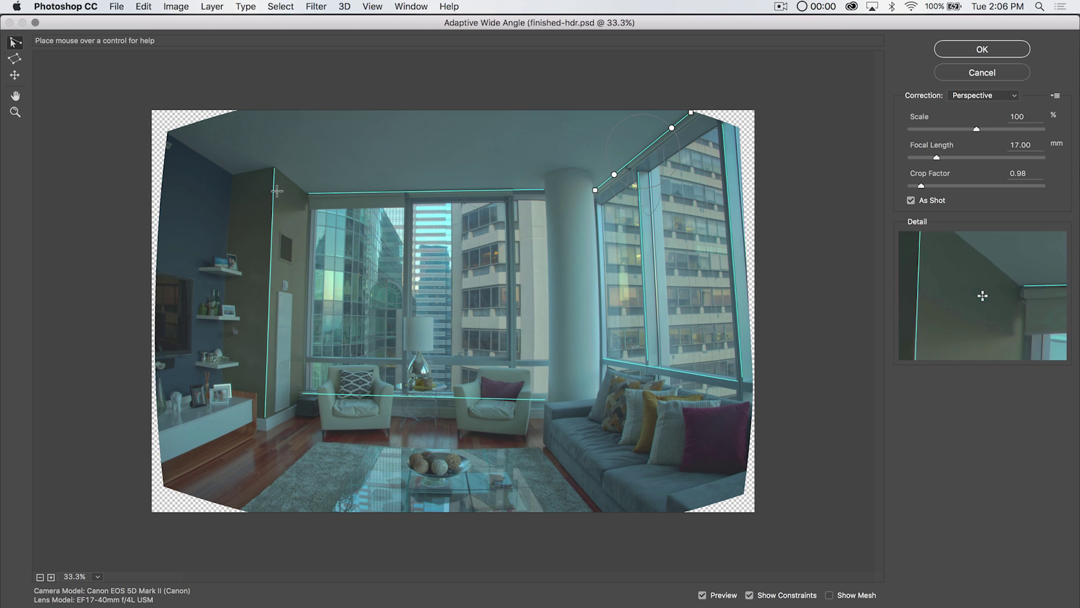
Step: Add straightening constraints along the sofa's front seat edge, the rug's back edge and the floor line below the TV cabinet
click(553, 423)
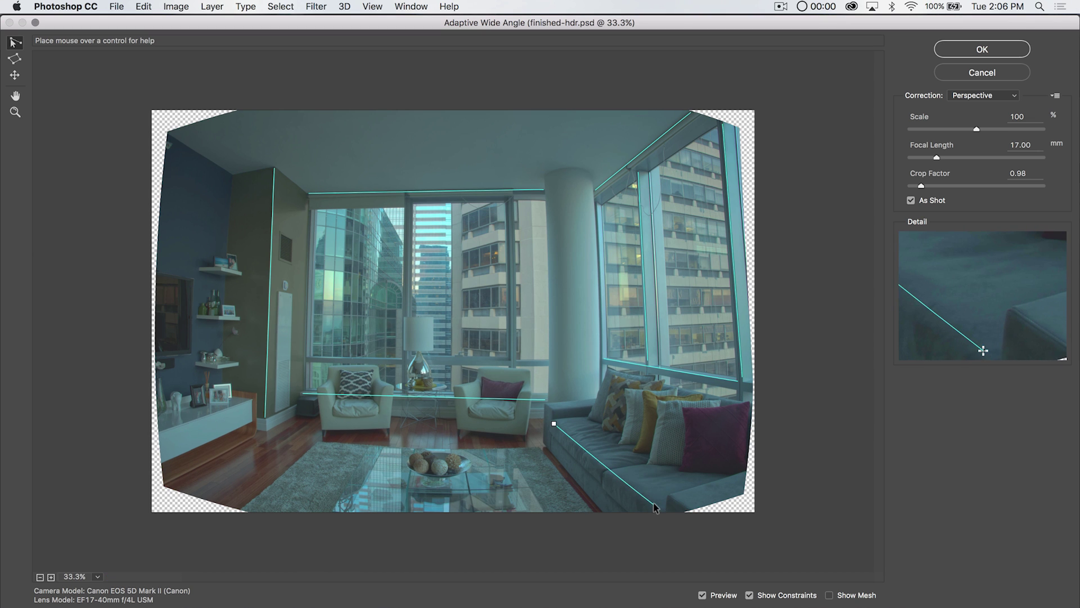
click(656, 507)
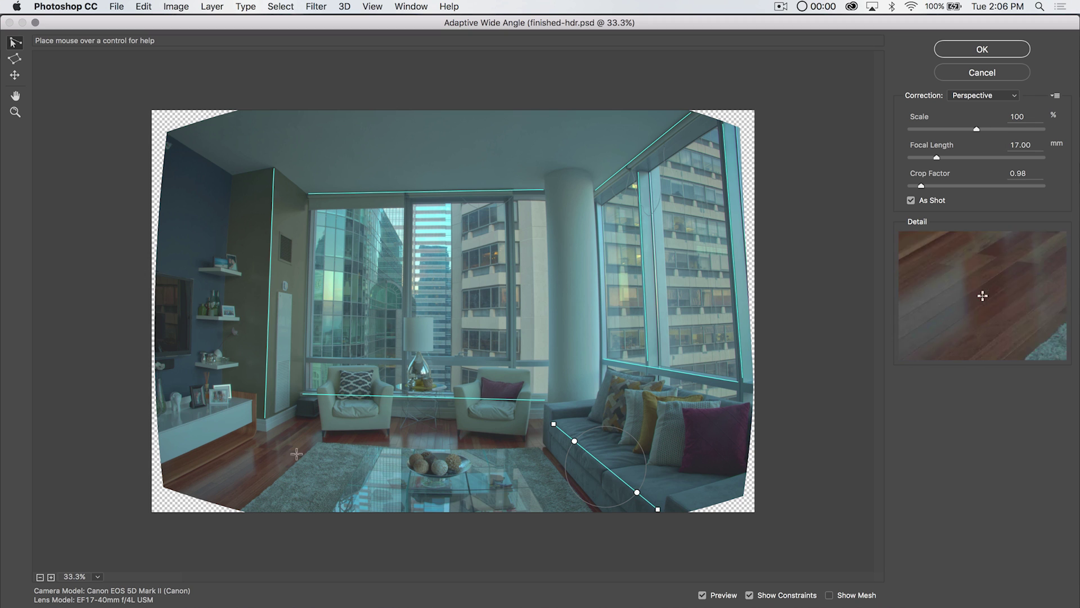
click(319, 441)
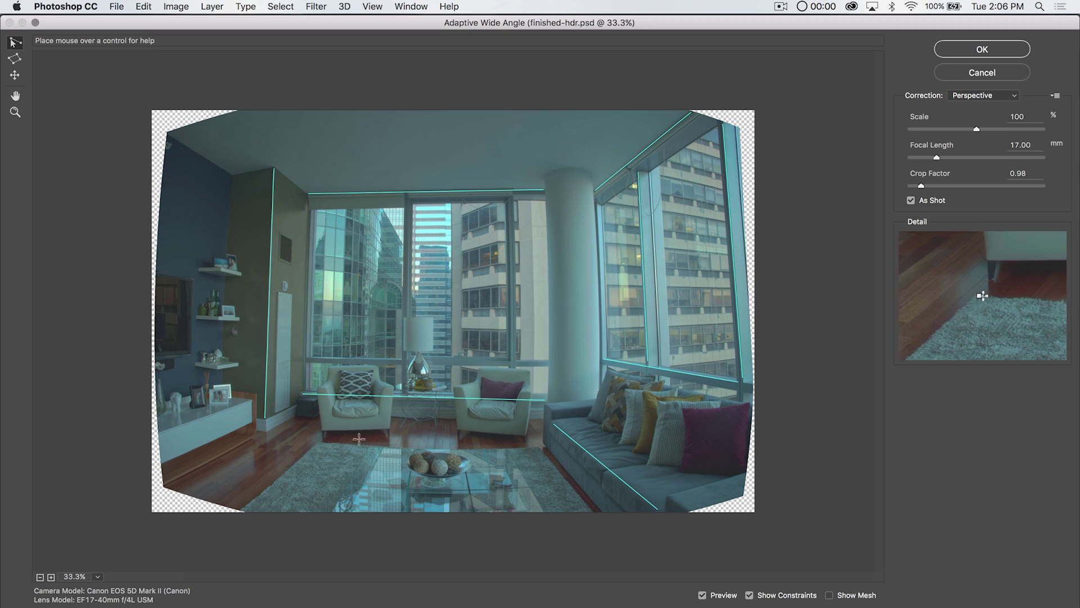
click(535, 446)
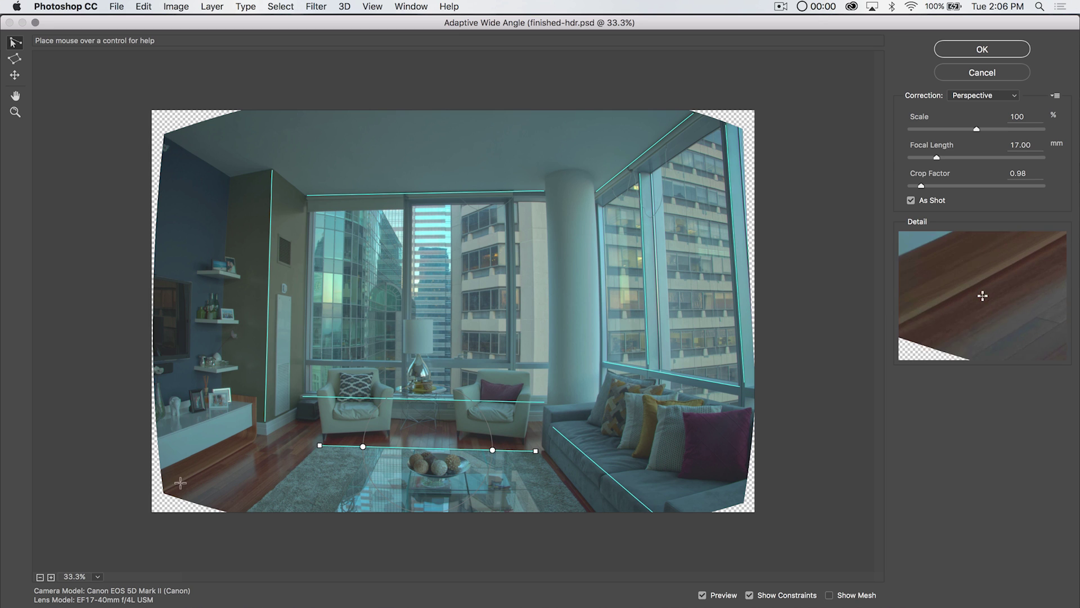
click(250, 440)
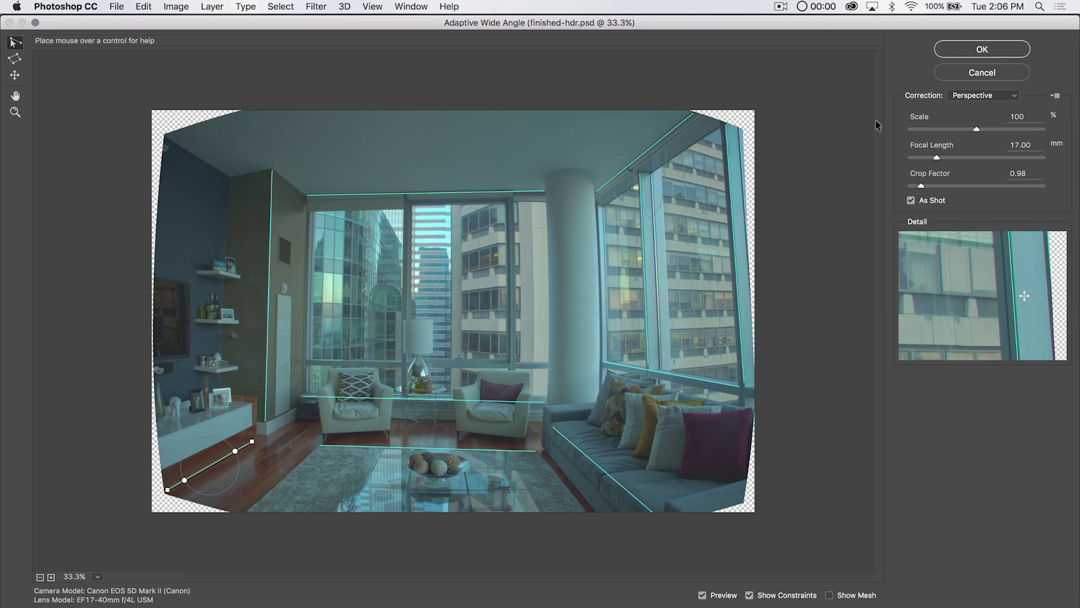
Step: Add vertical straightening constraints along both sides of the round column
click(547, 395)
click(543, 198)
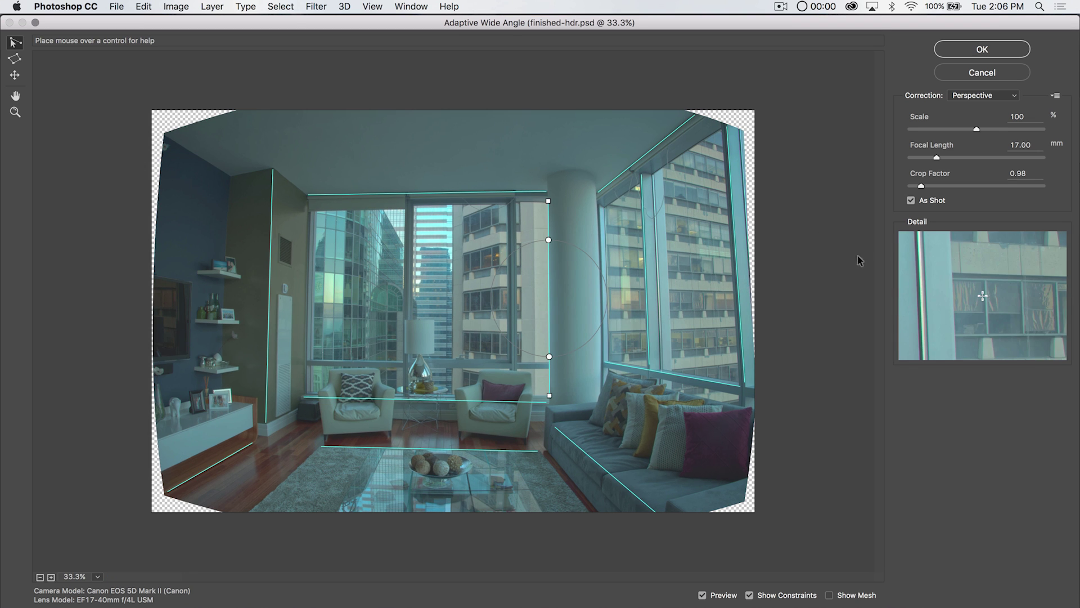
right_click(599, 206)
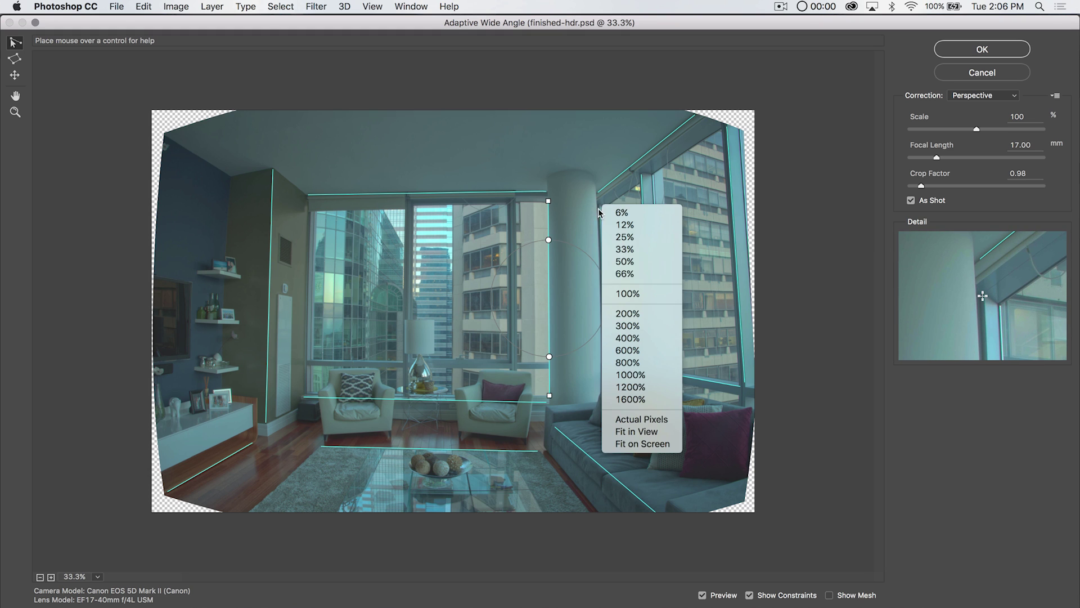
click(589, 264)
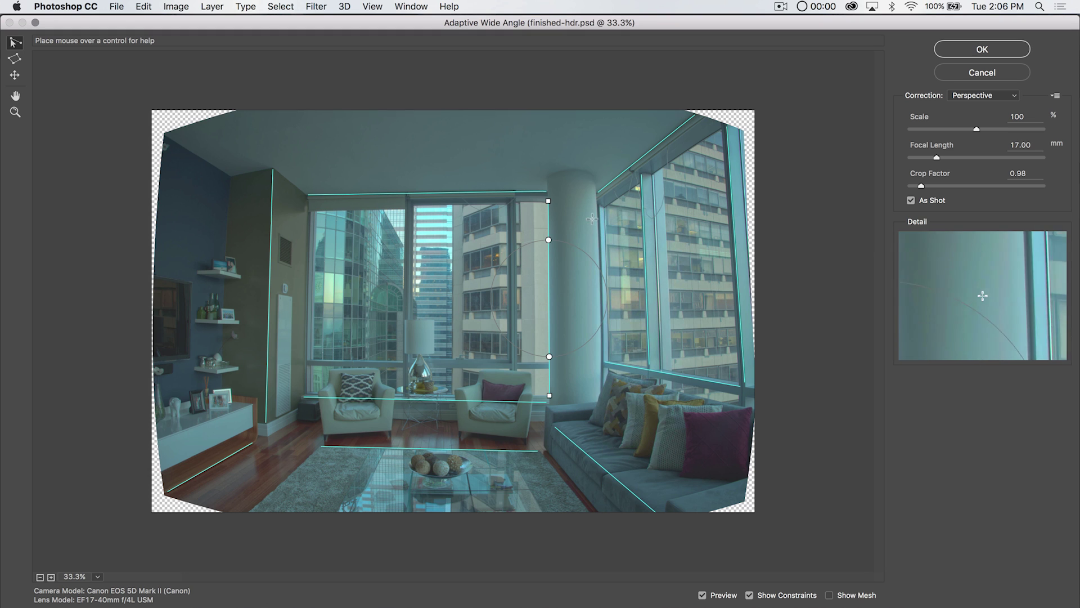
click(595, 178)
click(600, 391)
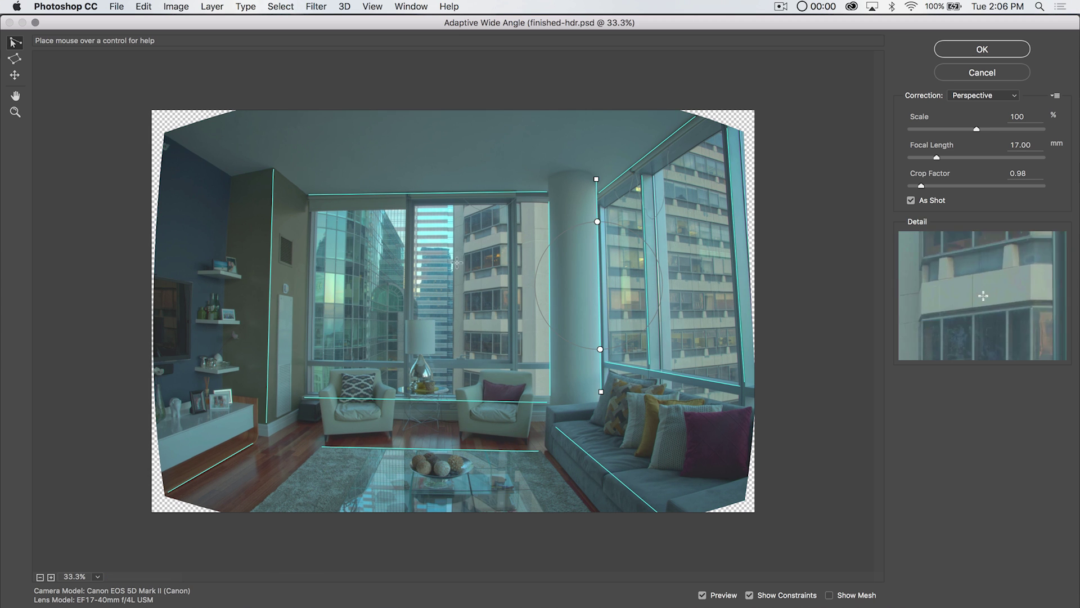
Step: Add a vertical straightening constraint down the wall corner at the floating shelves and apply the Adaptive Wide Angle filter
right_click(229, 176)
key(Escape)
click(230, 177)
click(220, 398)
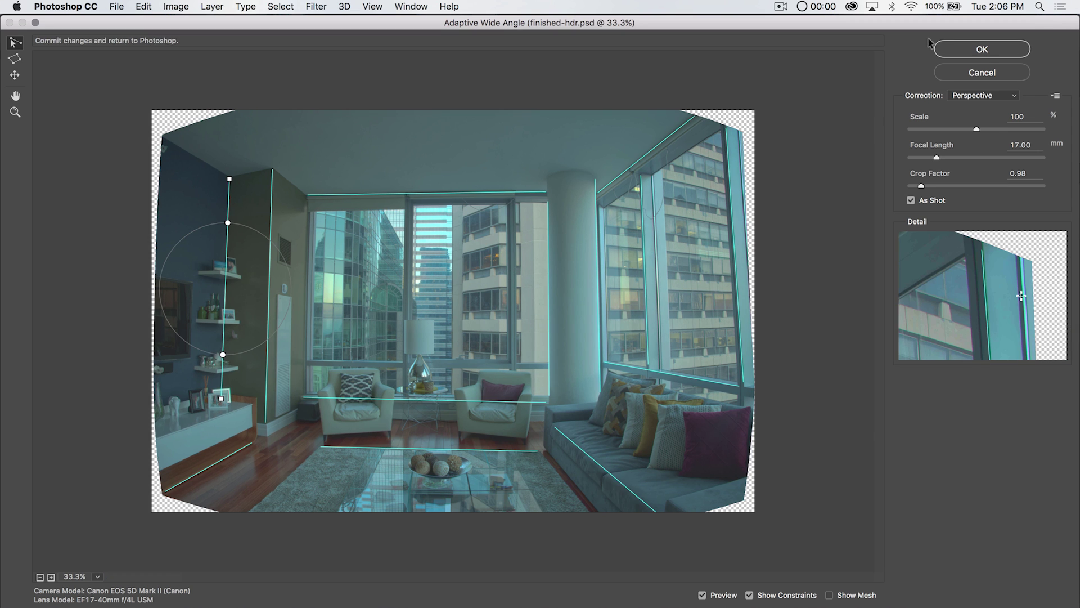
click(982, 49)
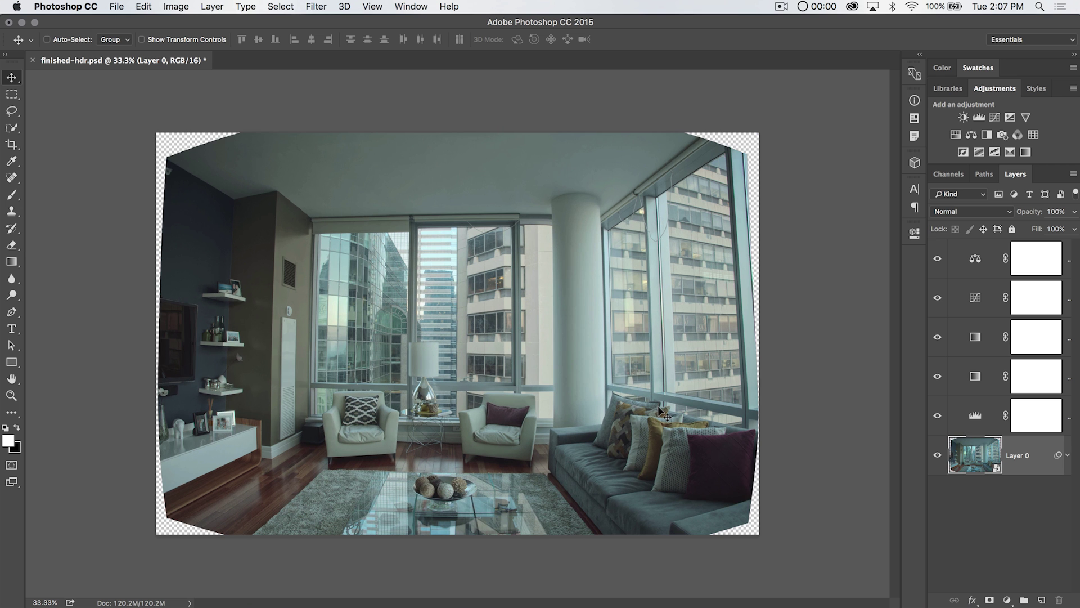
Step: Compare the photo with and without Layer 0's smart filters, and reopen the Adaptive Wide Angle settings to review the constraints
click(1068, 456)
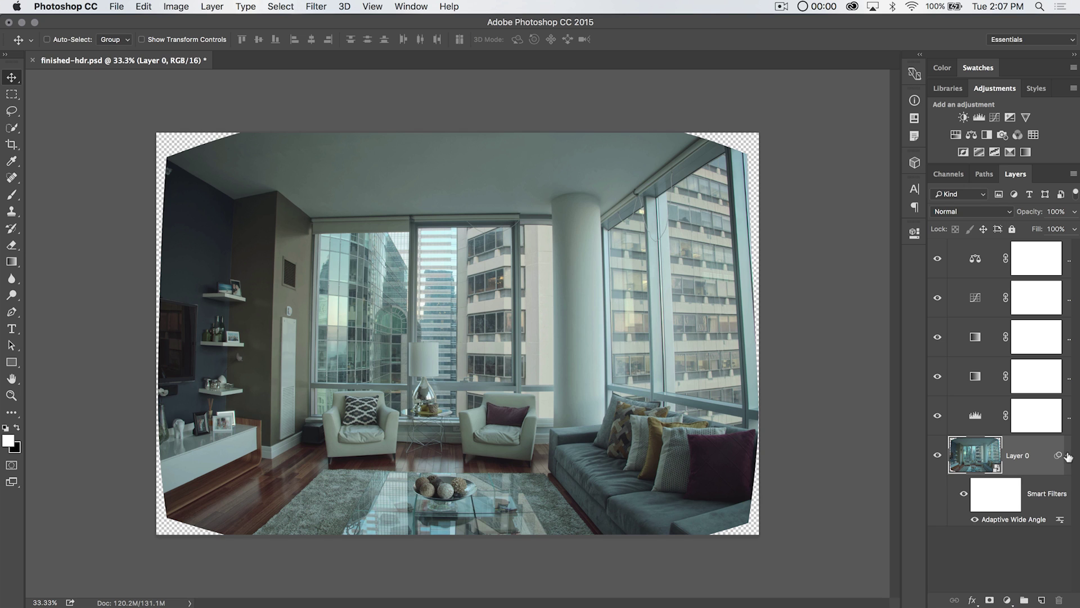
click(961, 492)
click(962, 493)
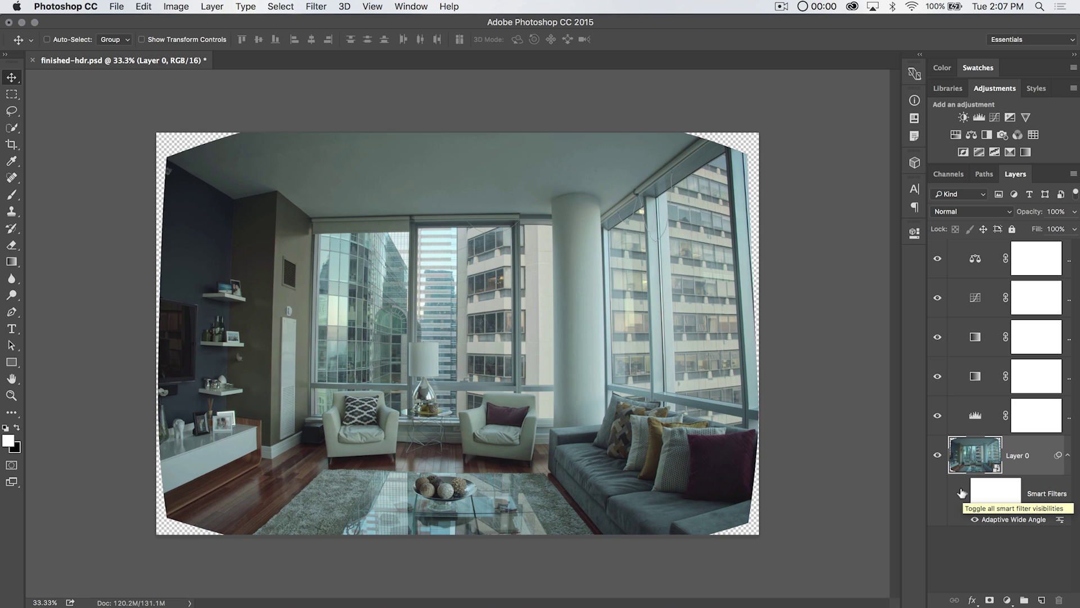
click(962, 493)
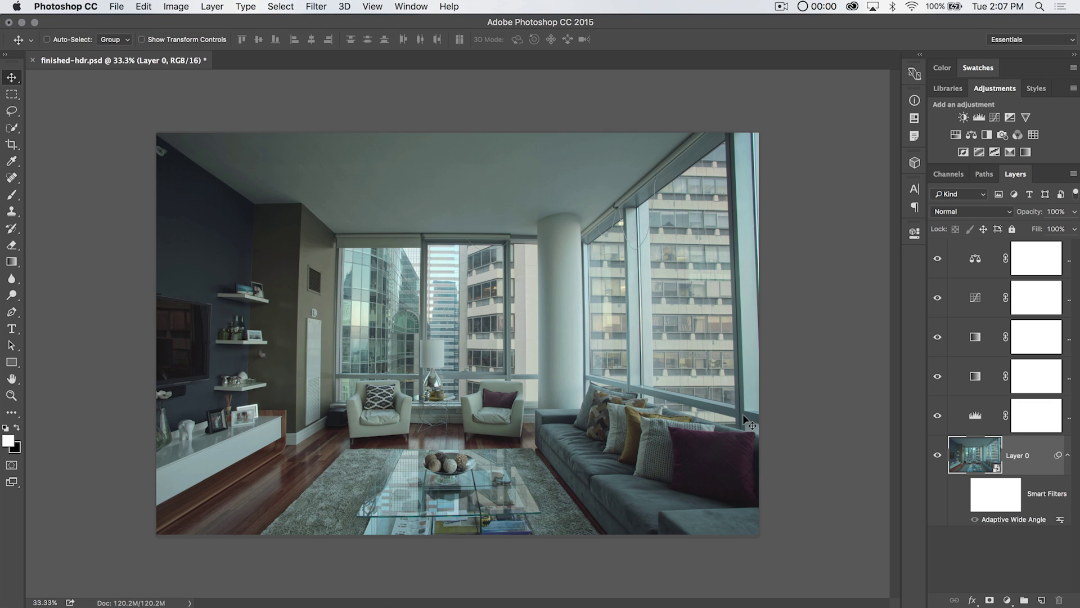
click(963, 497)
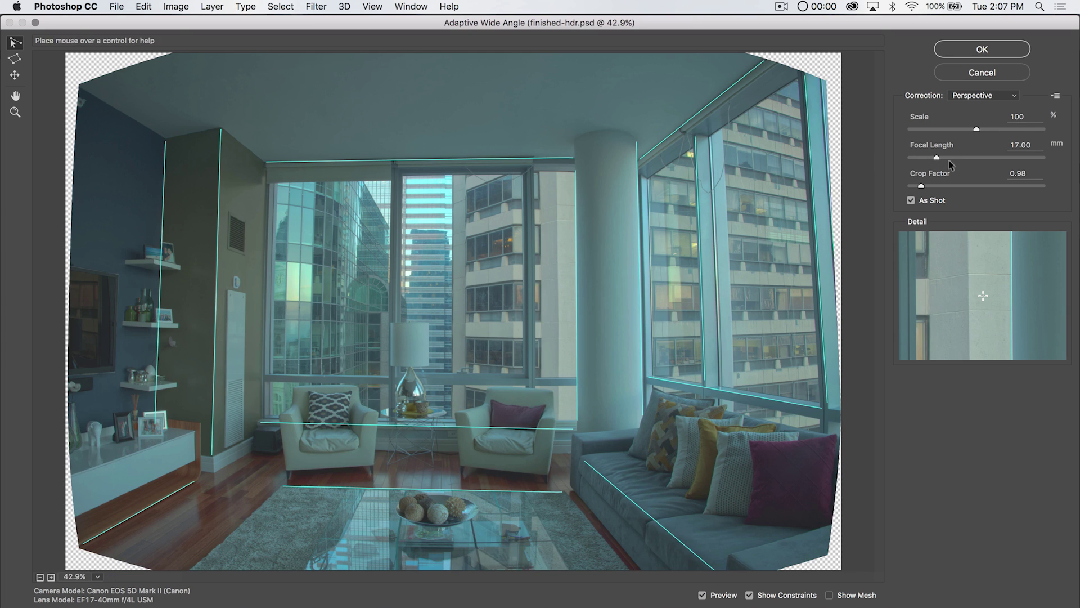
click(979, 47)
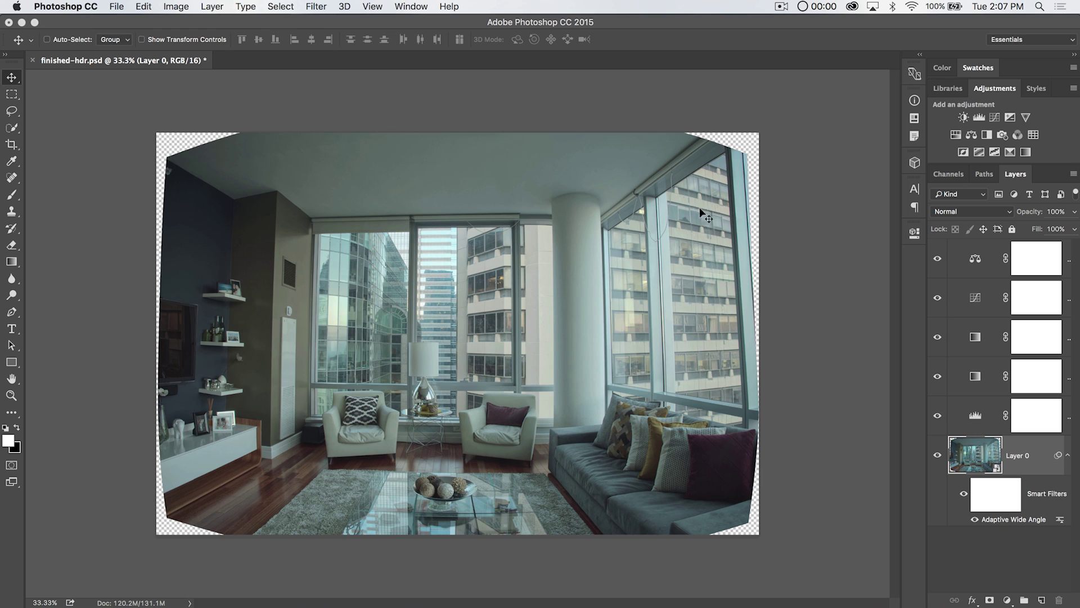
Step: Crop the photo on all four sides to remove the transparent edges, keeping the cropped pixels
click(11, 144)
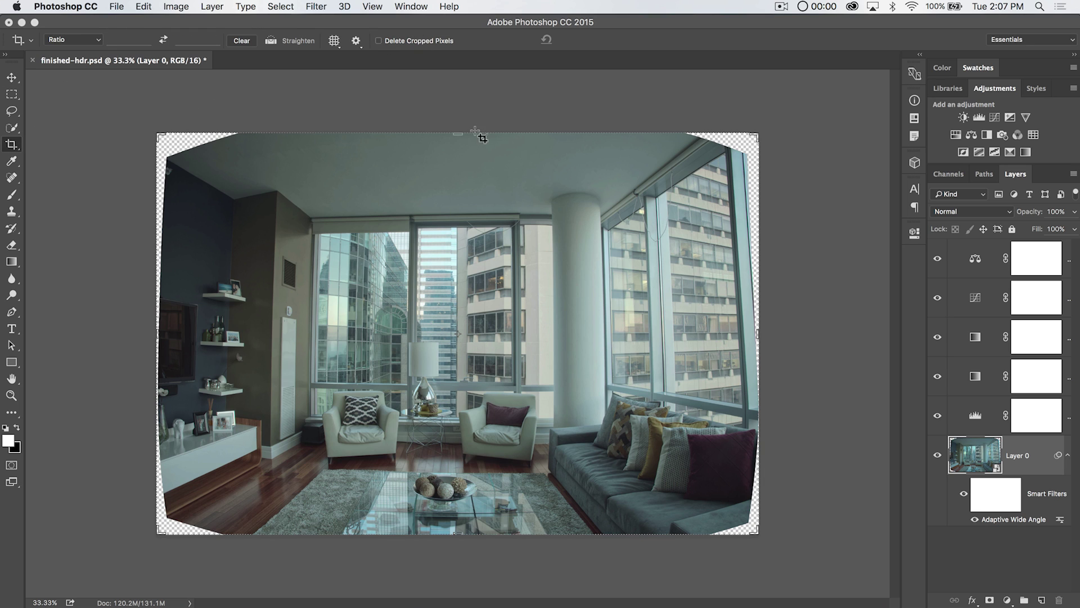
drag(457, 134, 457, 146)
drag(463, 521, 457, 510)
drag(159, 333, 167, 333)
drag(748, 336, 741, 334)
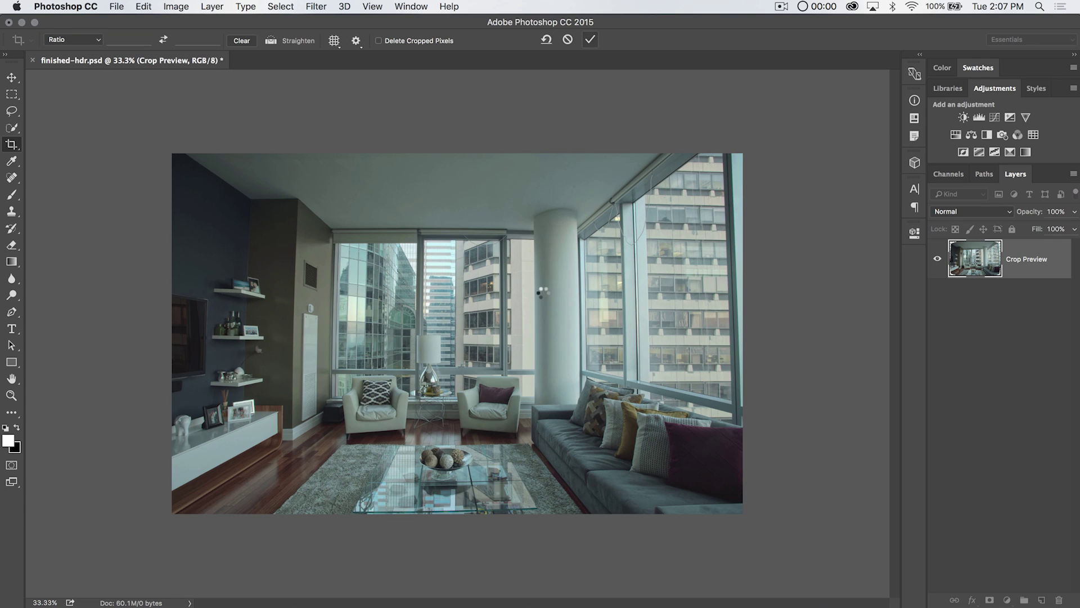
key(Return)
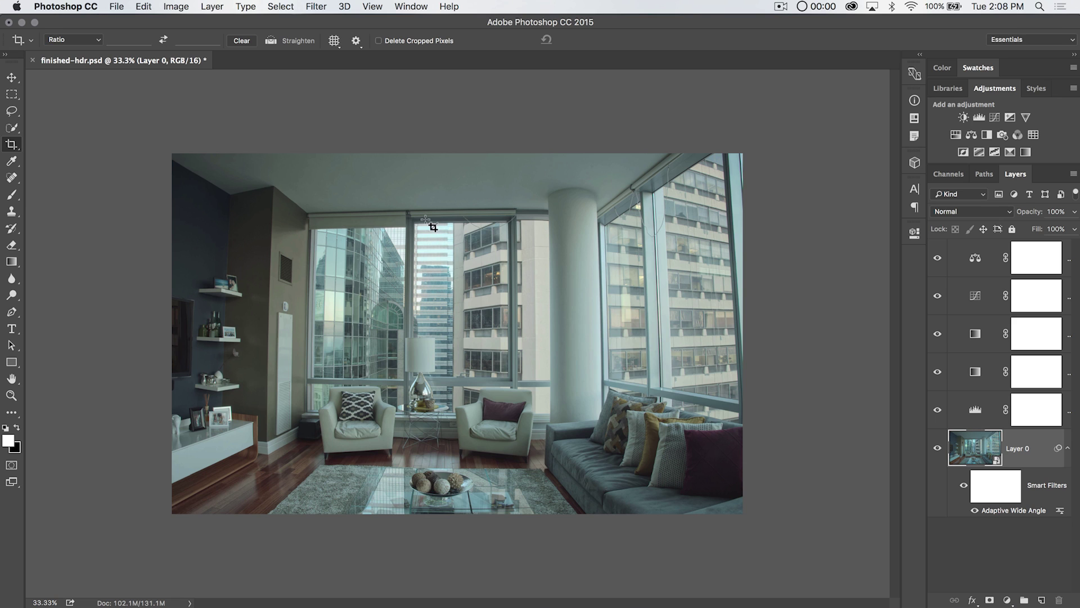
Step: Inspect the hidden area outside the crop, cancel the new crop and collapse Layer 0's smart filter list
click(414, 276)
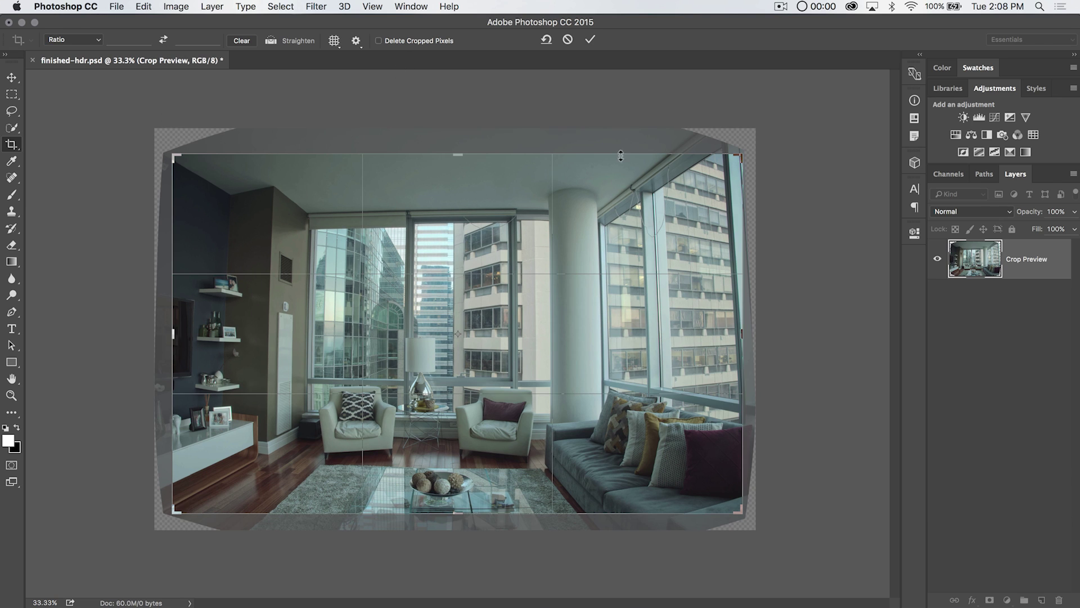
click(568, 39)
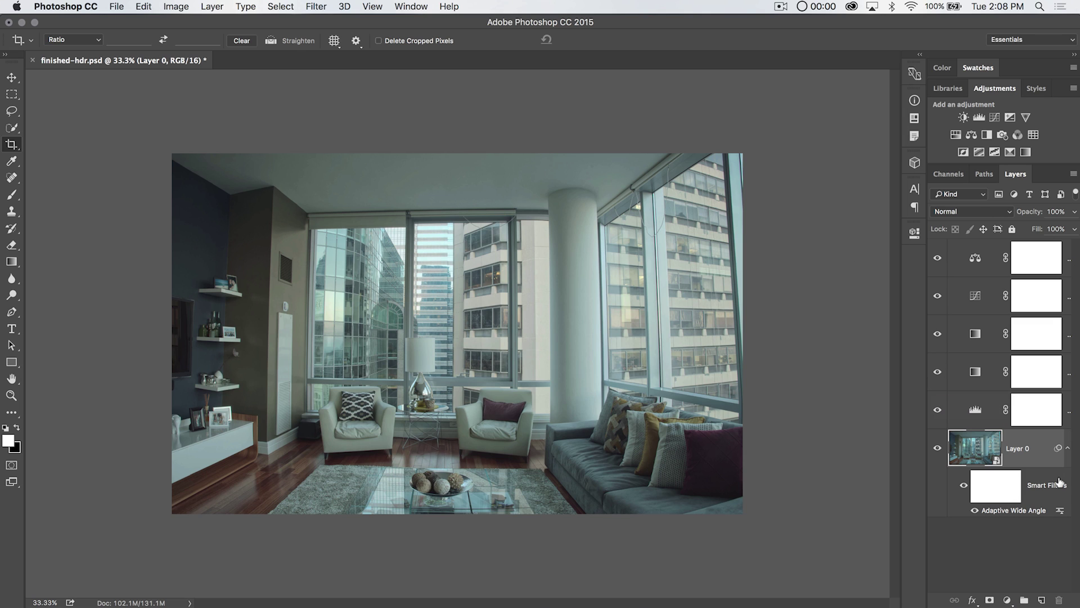
click(1066, 449)
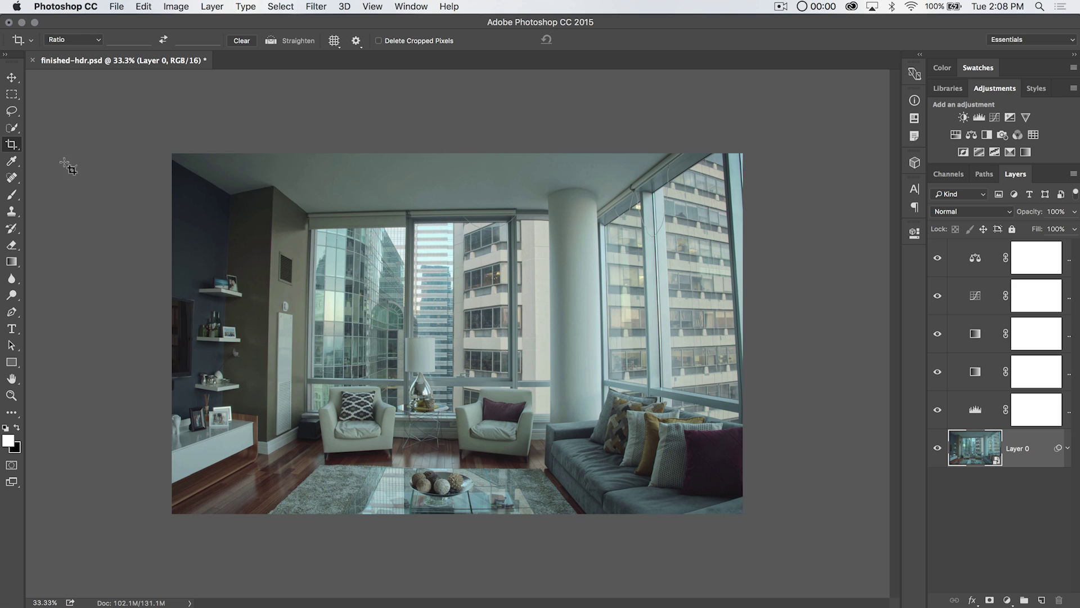
click(11, 77)
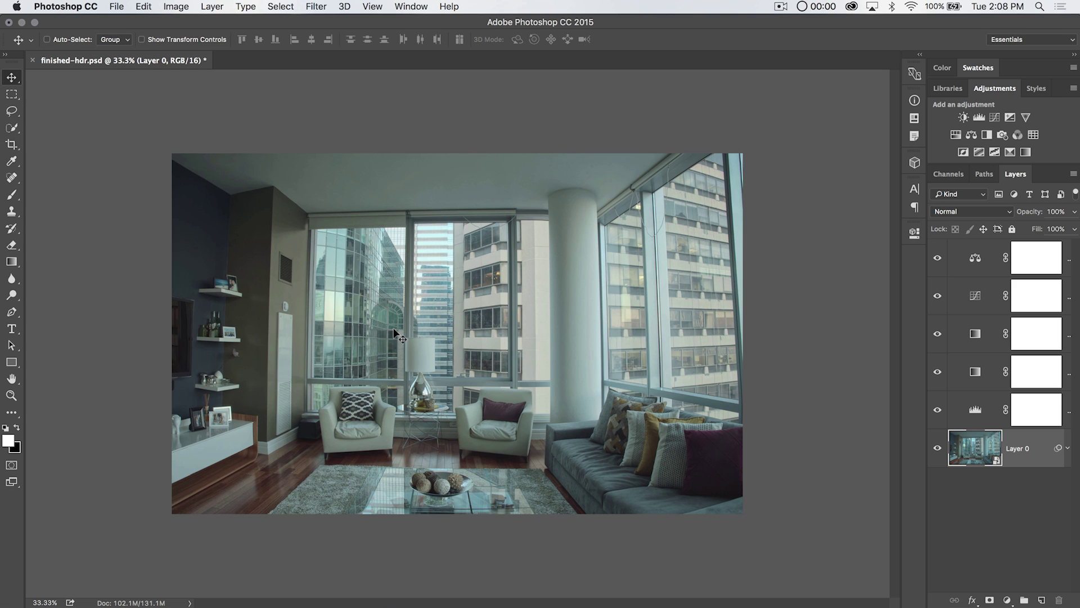
Step: Switch to Adobe Bridge and open 03a.dng from the 04 folder in Camera Raw
key(super+Tab)
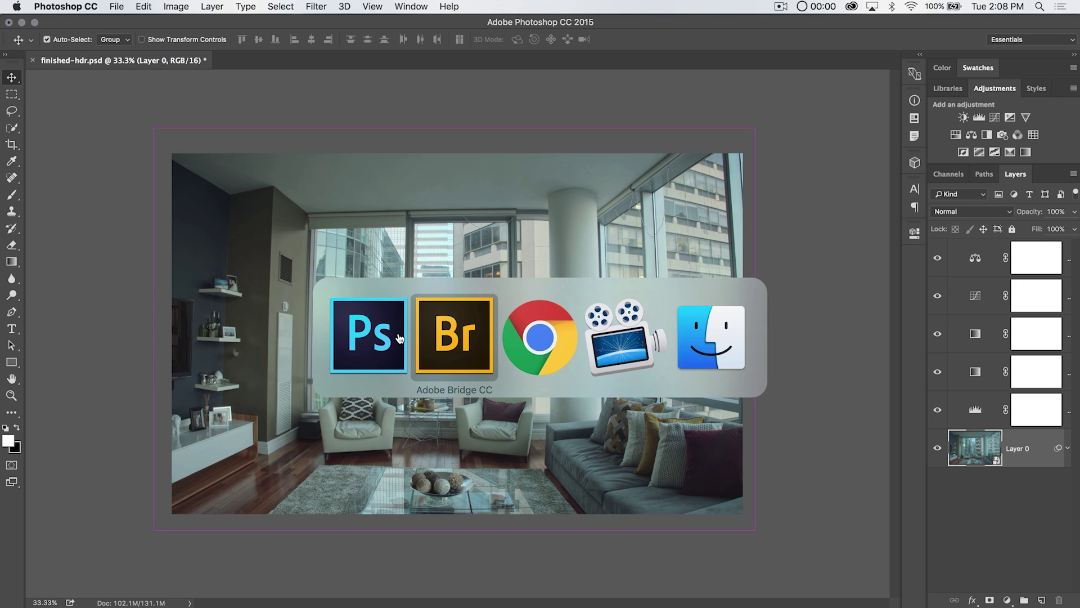
click(456, 333)
click(400, 74)
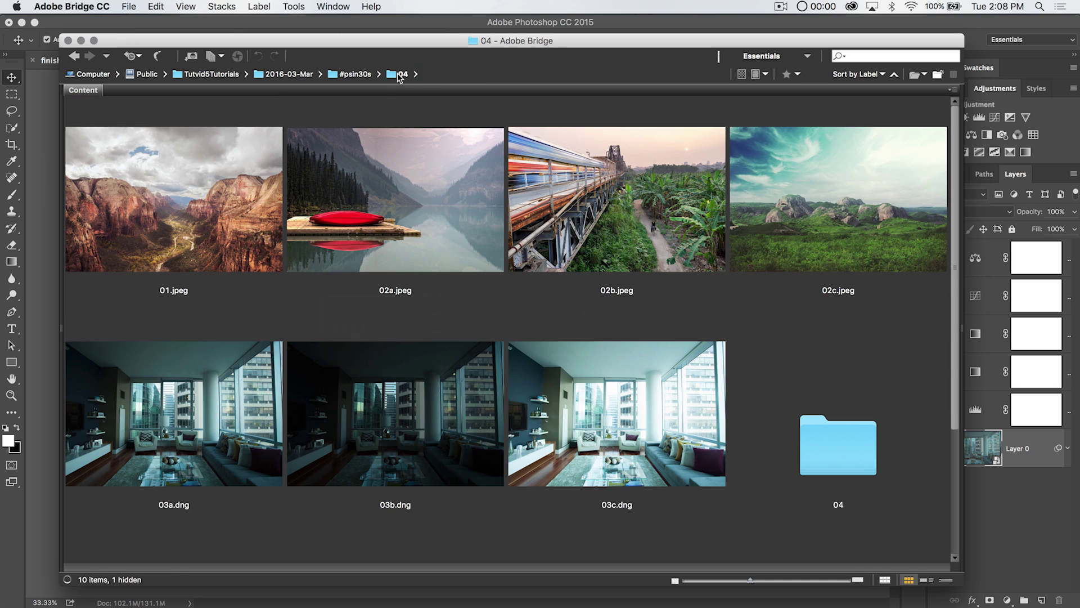
click(206, 393)
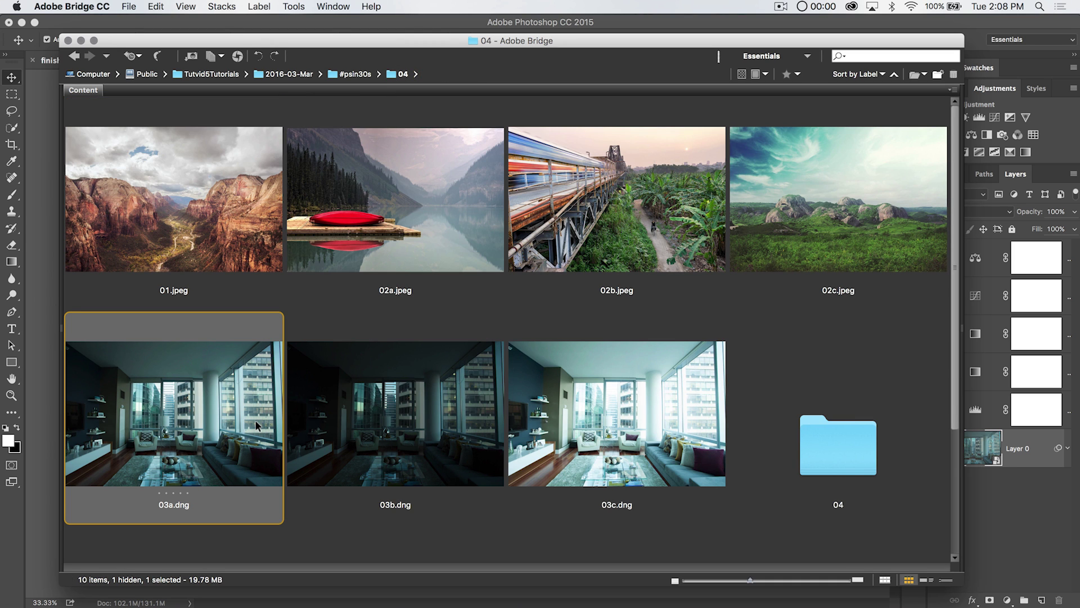
key(super+r)
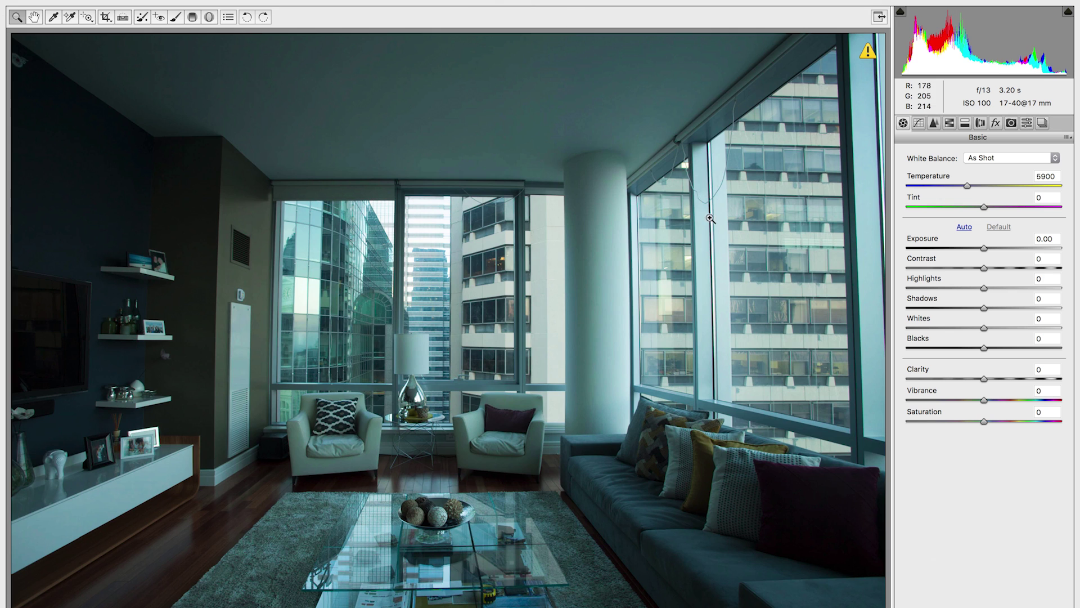
Step: Take the Camera Raw window out of full-screen view, then reposition and enlarge it
key(f)
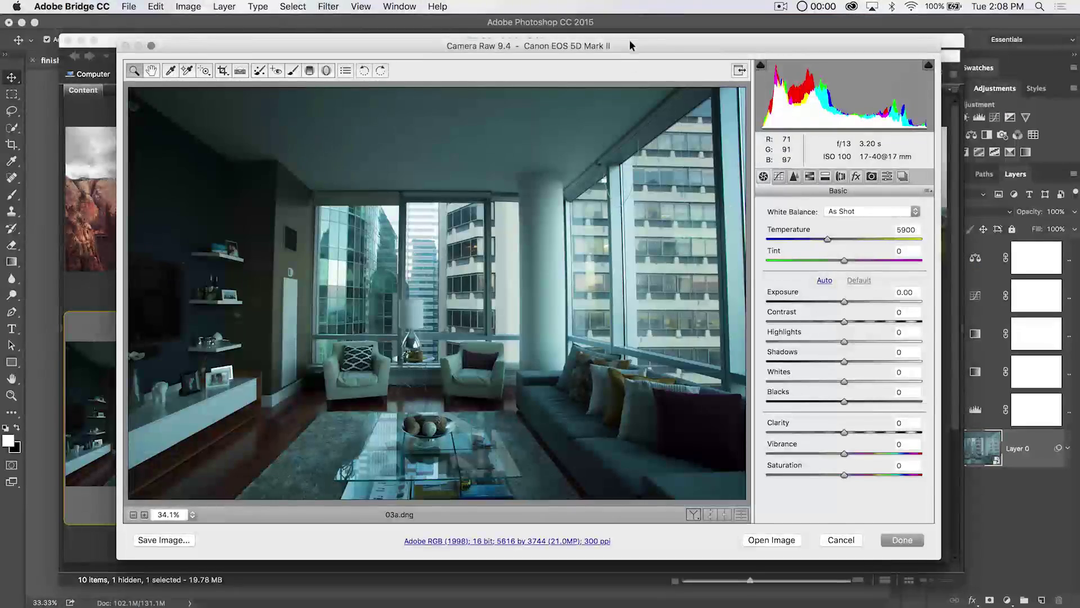
drag(626, 38, 509, 21)
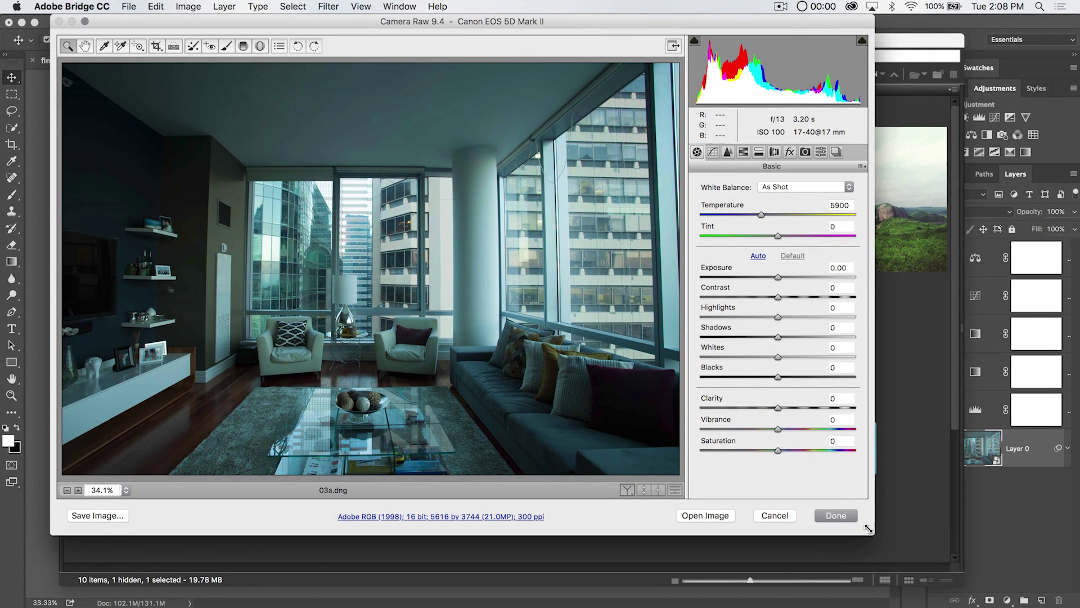
drag(870, 530, 959, 565)
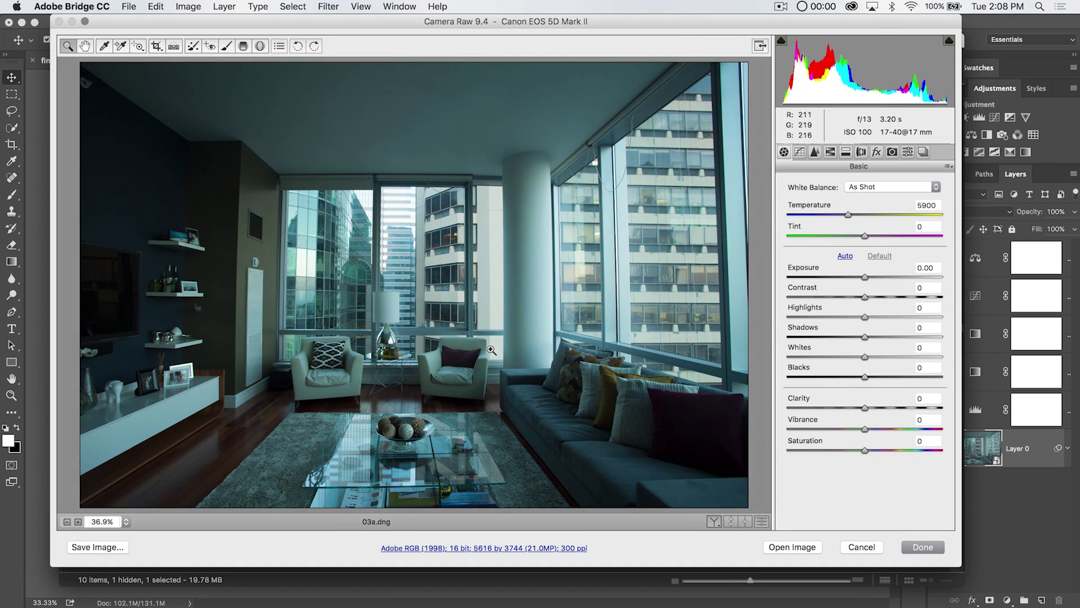
Step: Set Exposure to +0.70, Highlights to -58, Shadows to +38, Whites to -68, Blacks to +33 and Temperature to 6650
drag(887, 336, 892, 335)
click(888, 376)
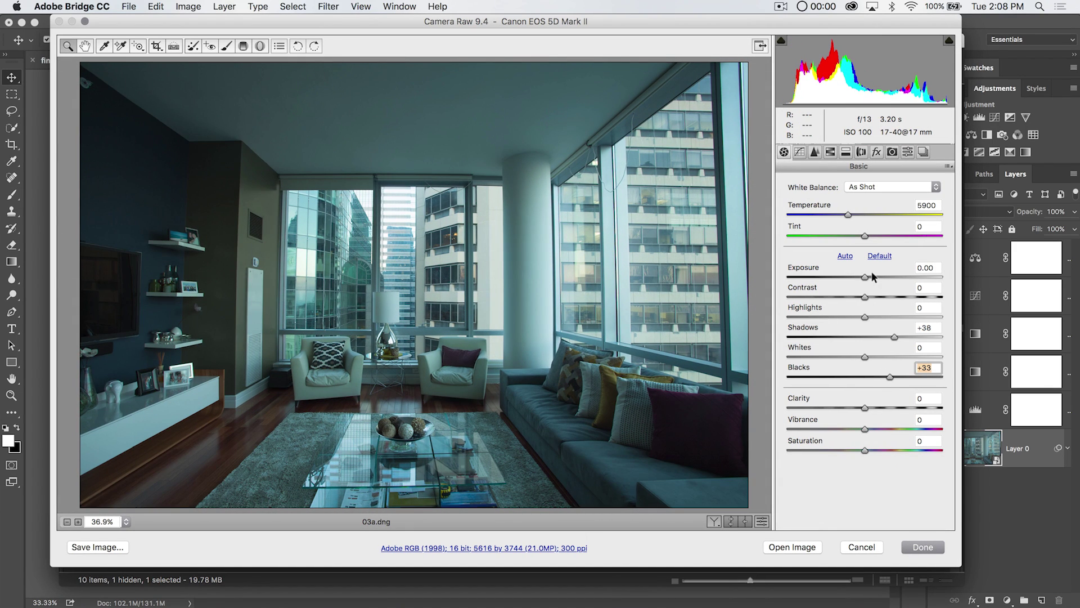
drag(865, 271, 875, 271)
drag(838, 316, 820, 316)
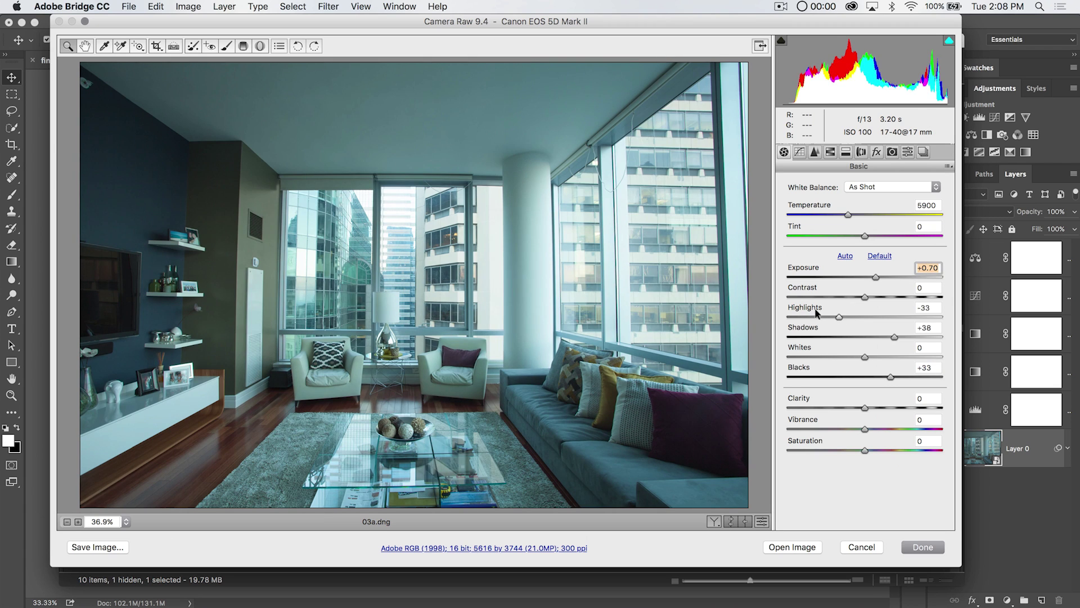
drag(820, 355, 811, 356)
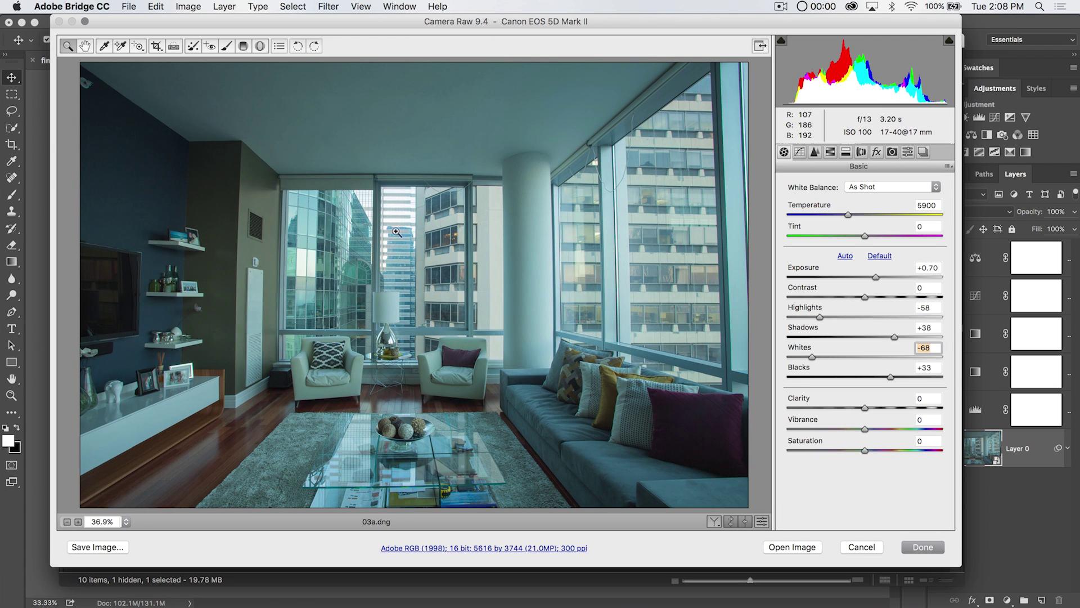
drag(848, 214, 860, 214)
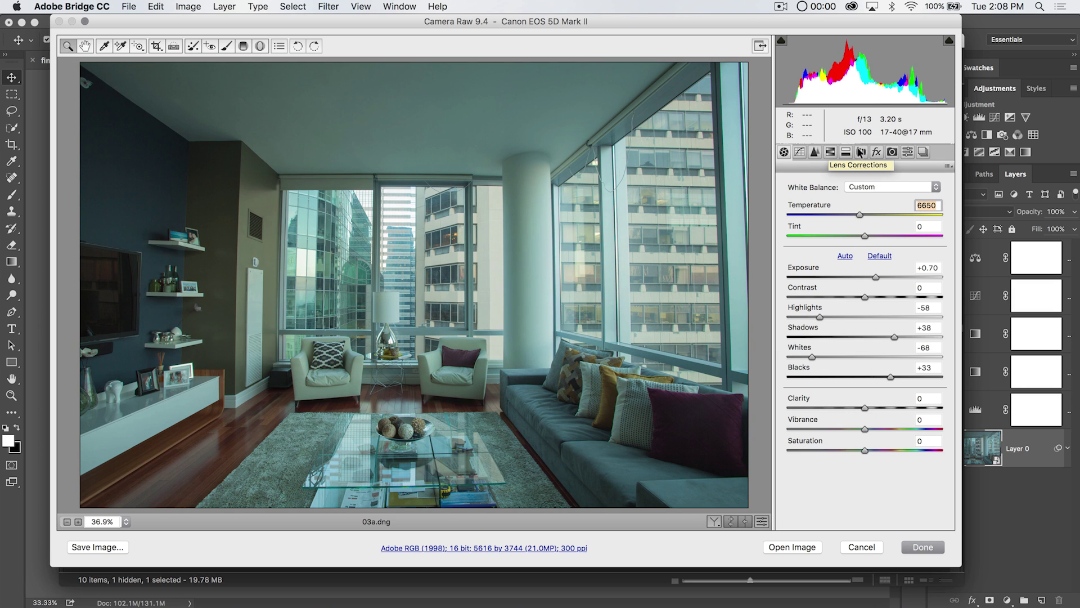
Step: Enable lens profile corrections for the photo and compare the image with and without them
click(861, 152)
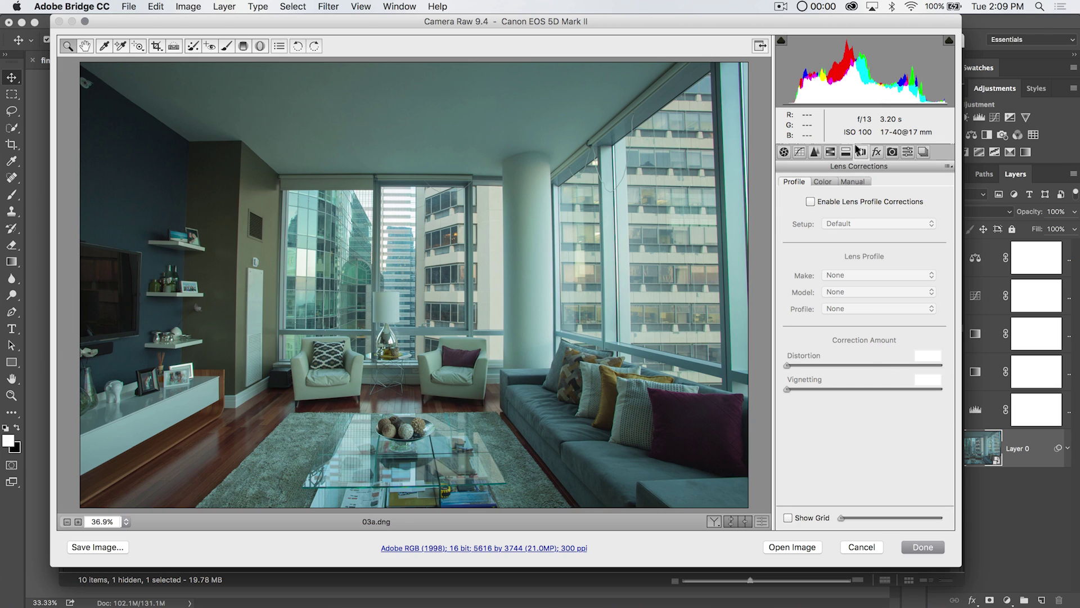
click(809, 201)
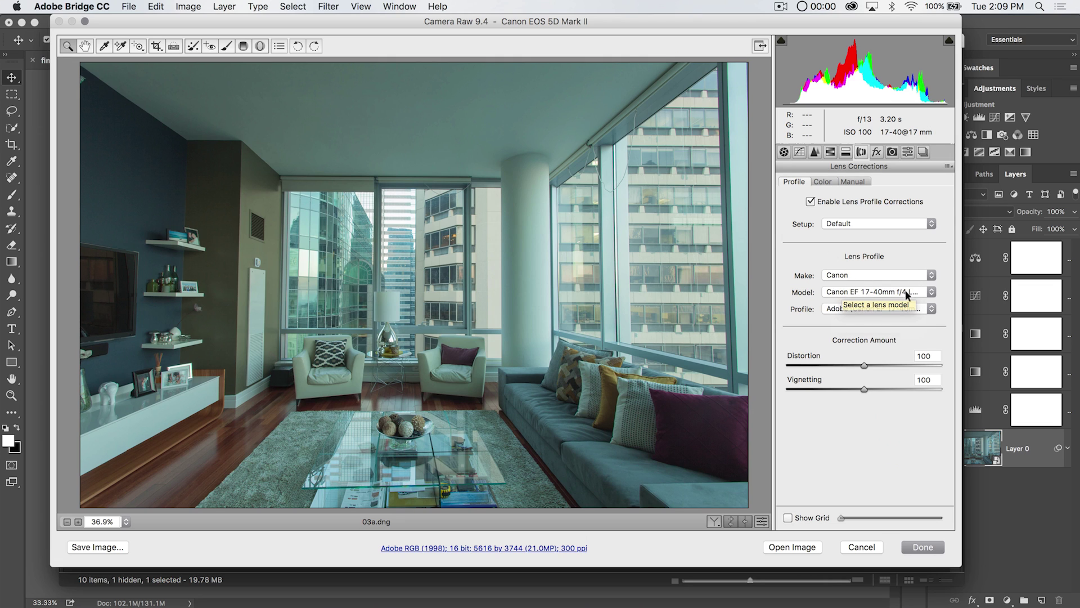
click(810, 201)
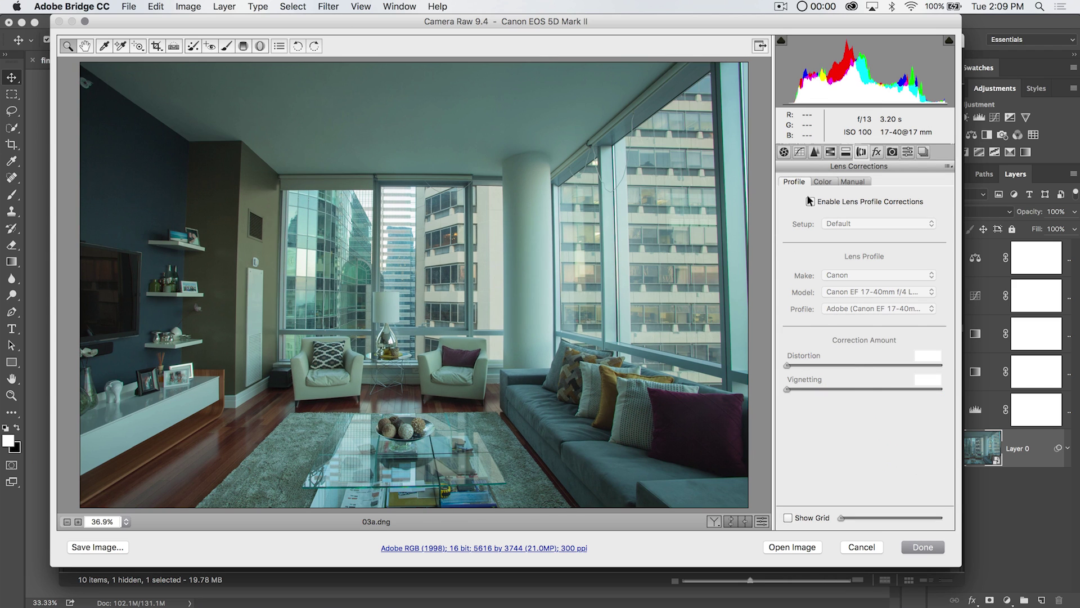
click(810, 201)
click(810, 201)
click(810, 201)
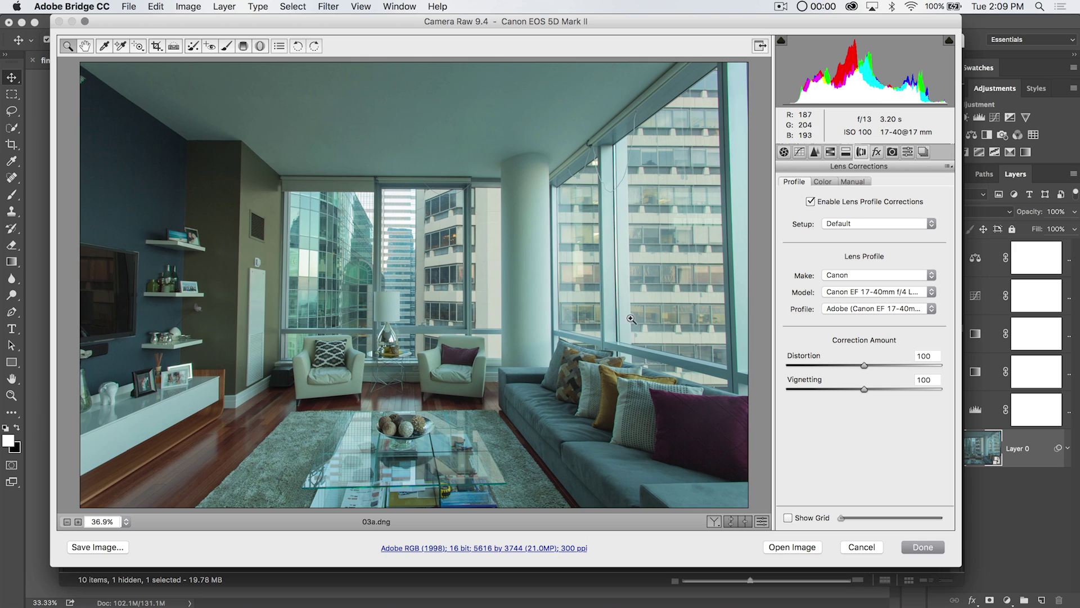
Step: Try manual lens transforms with Rotate +0.5, Vertical +15, Horizontal +16 and Distortion +32
click(851, 181)
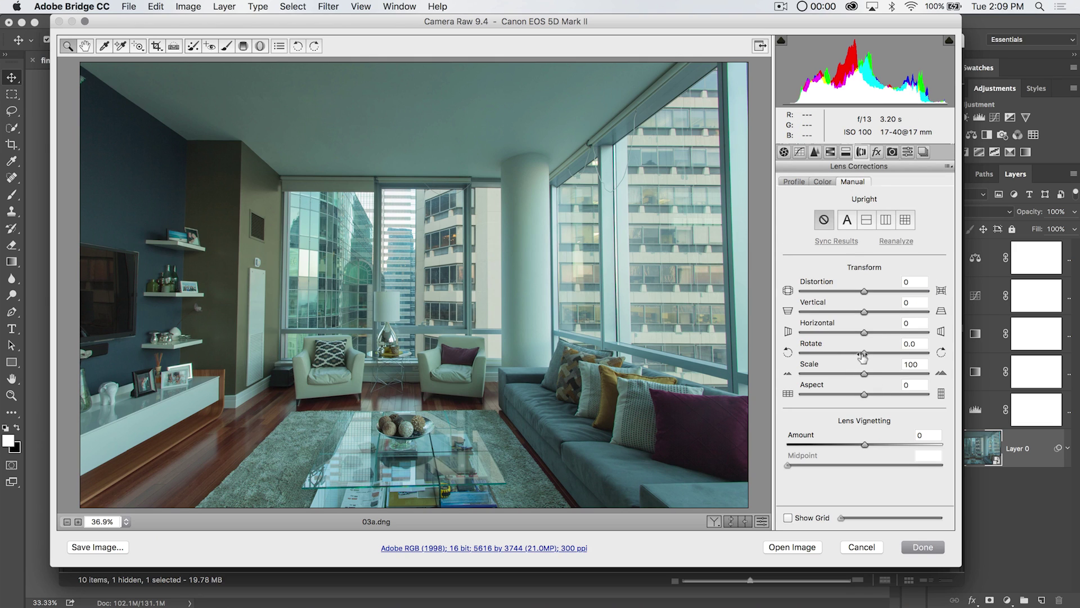
drag(858, 349, 867, 381)
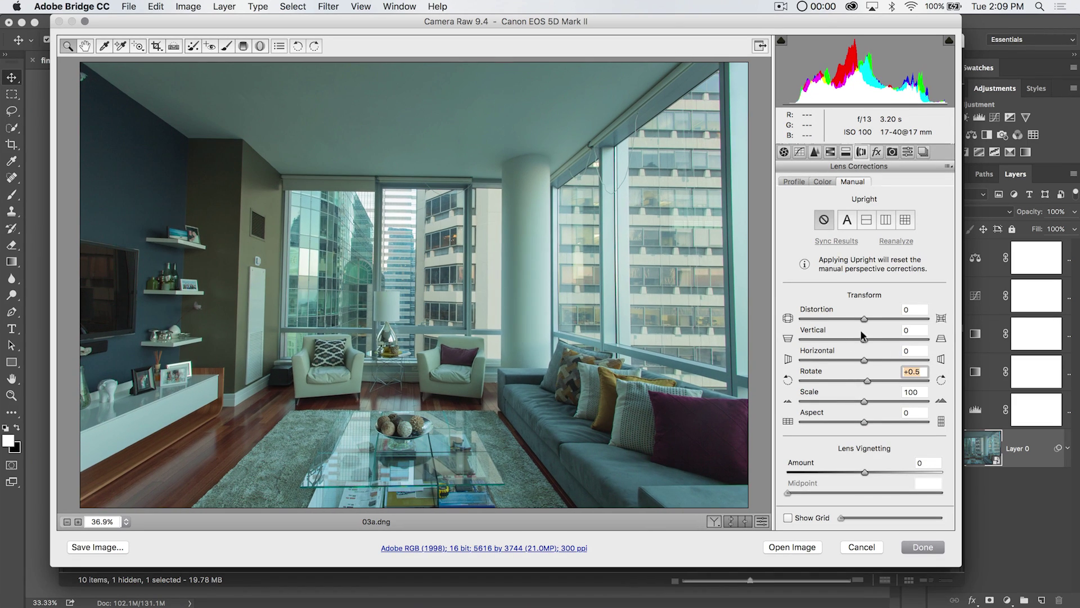
drag(859, 338, 874, 359)
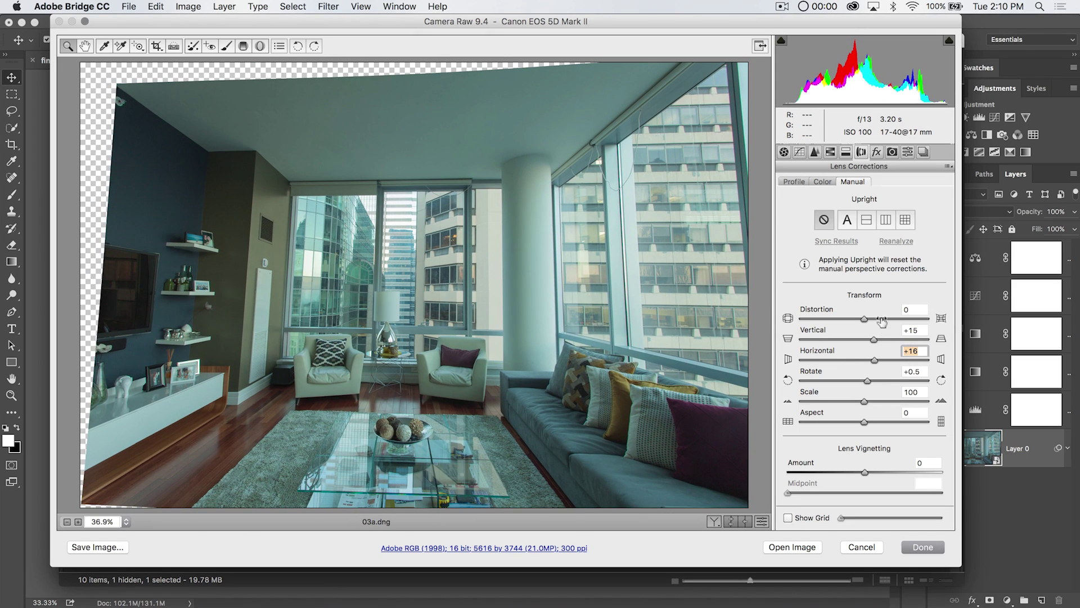
click(844, 318)
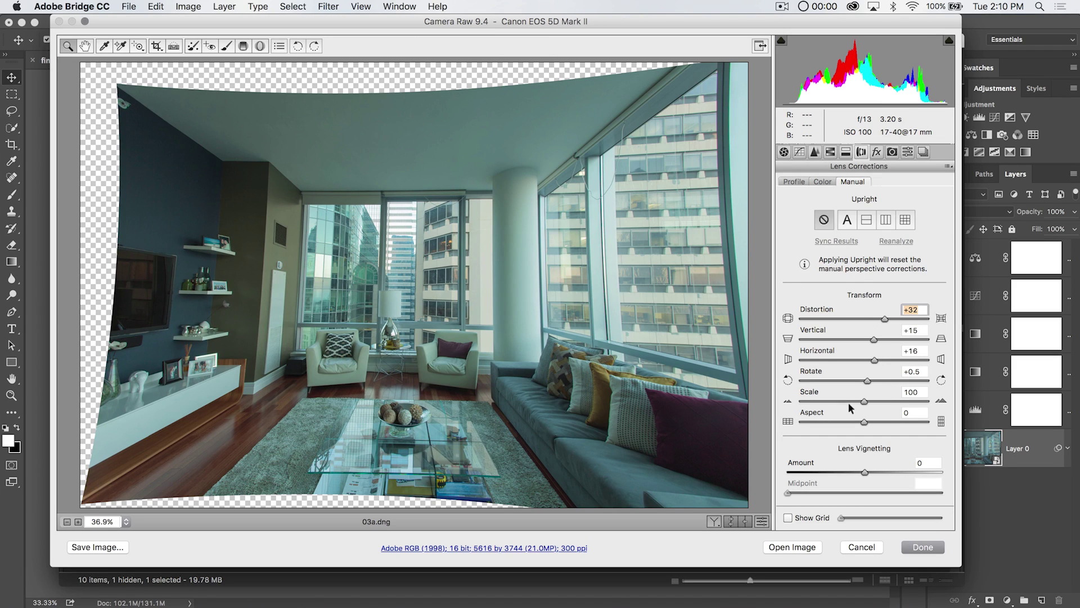
Step: Reset the manual Distortion, Vertical, Horizontal and Rotate transforms to 0
click(789, 179)
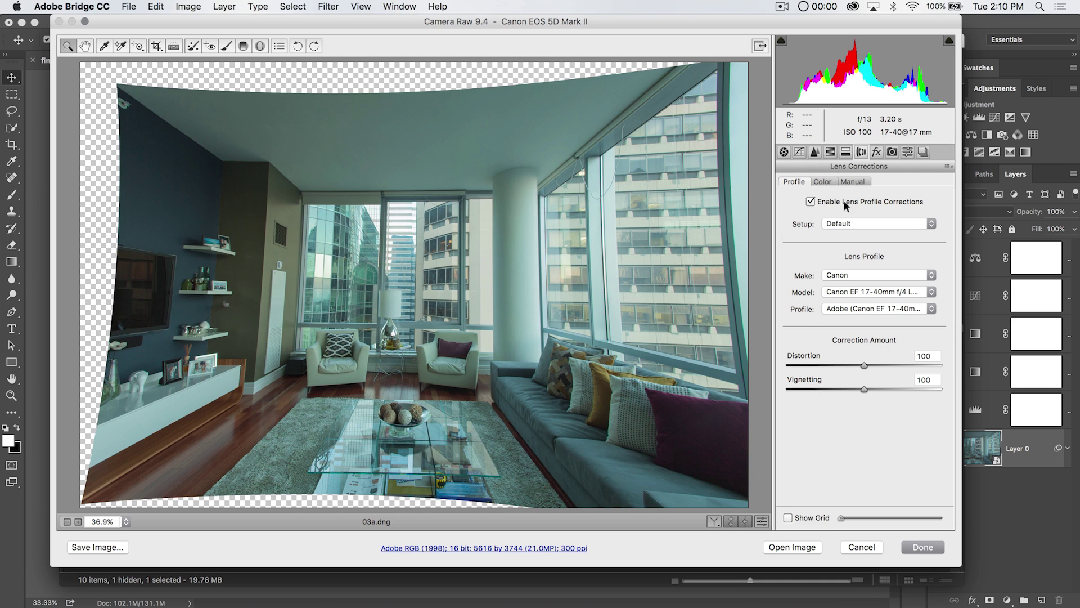
click(849, 181)
click(922, 308)
text(0)
key(Tab)
text(0)
key(Tab)
text(0)
key(Tab)
text(0)
key(Tab)
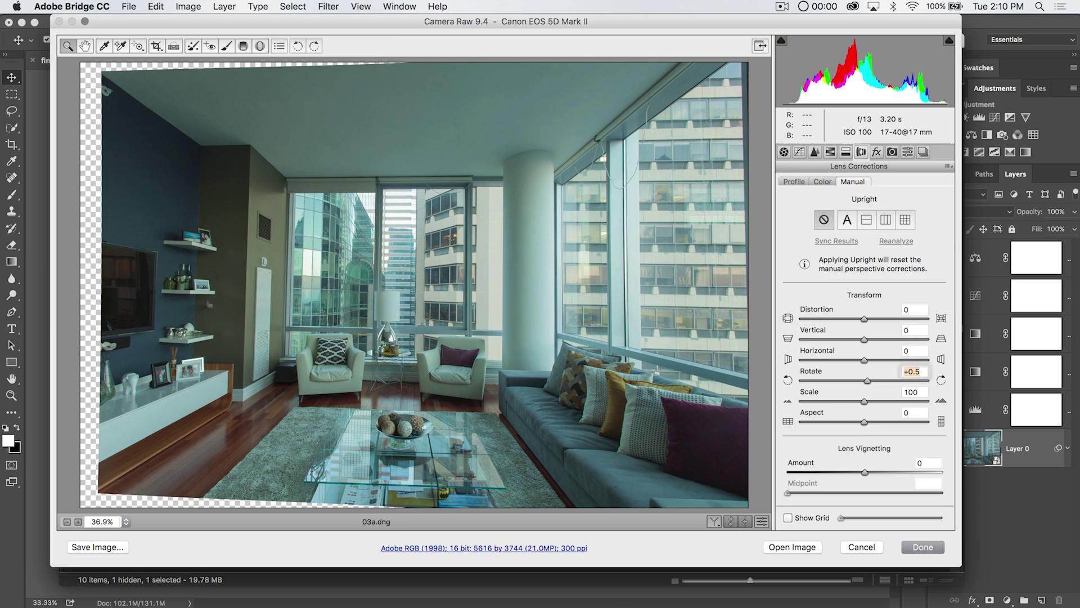
Step: Set the lens profile's distortion correction amount to 200 and open the image in Photoshop
click(788, 182)
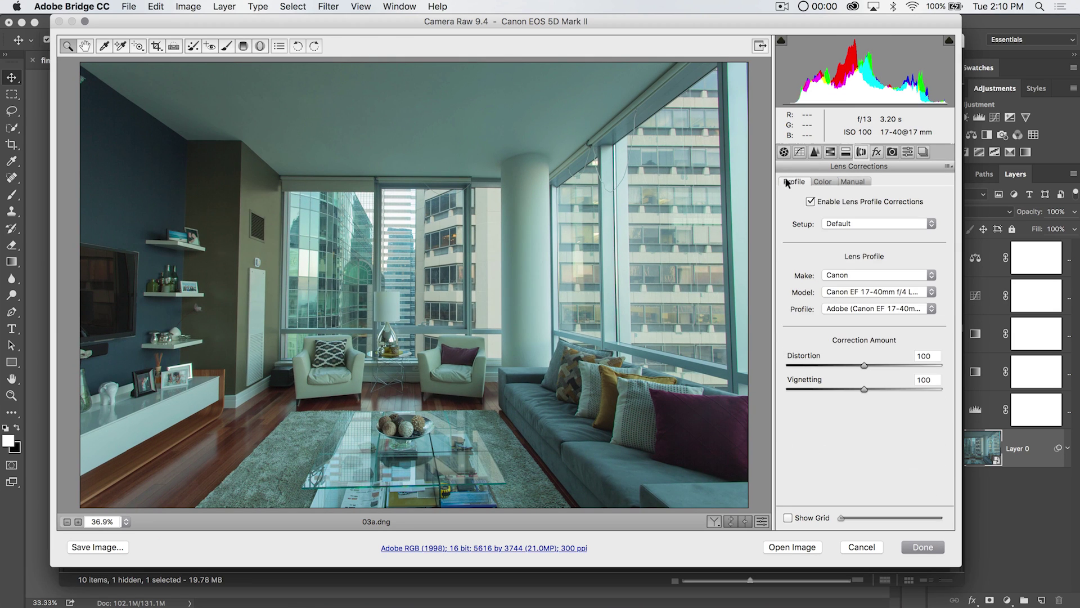
drag(859, 363, 945, 365)
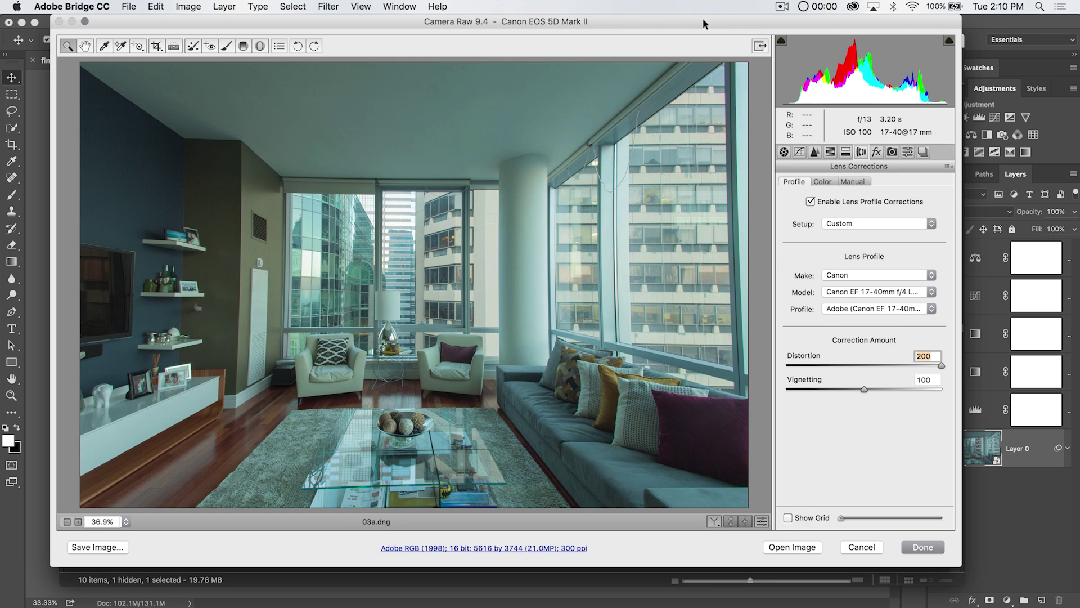
drag(703, 24, 702, 35)
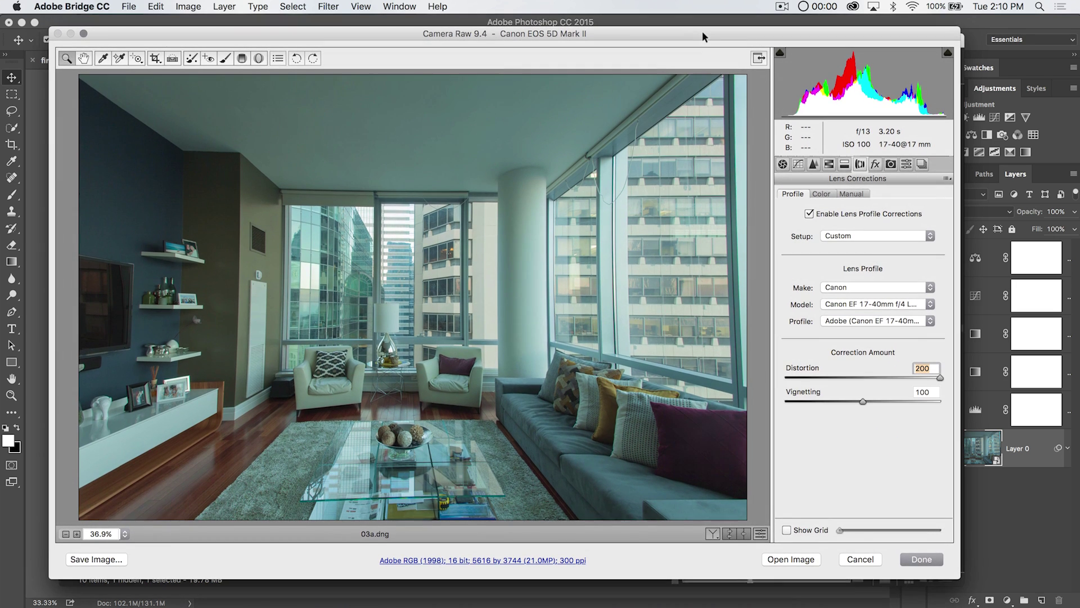
click(791, 558)
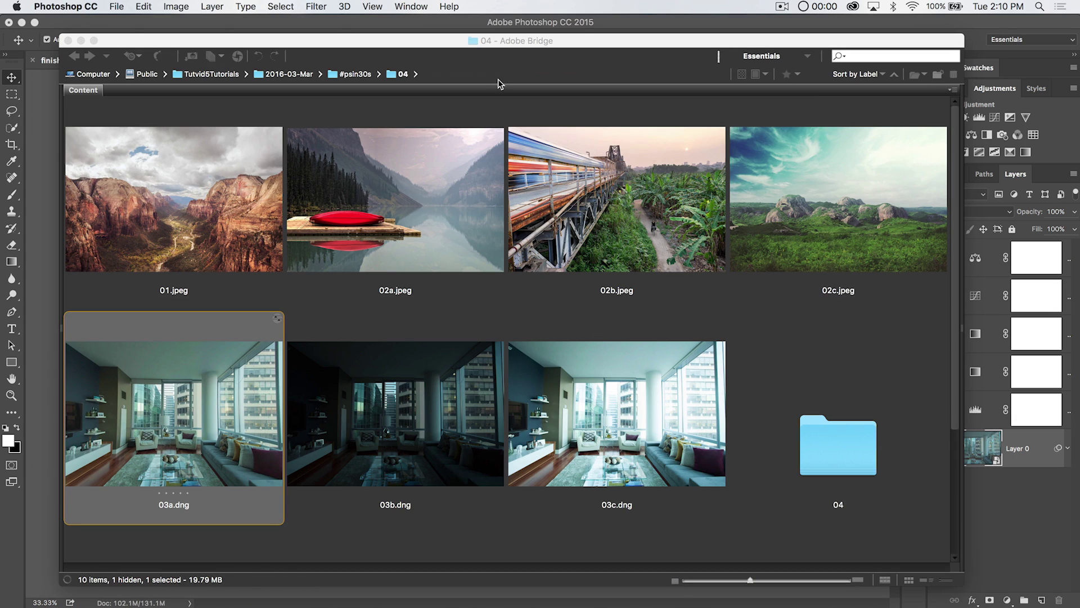